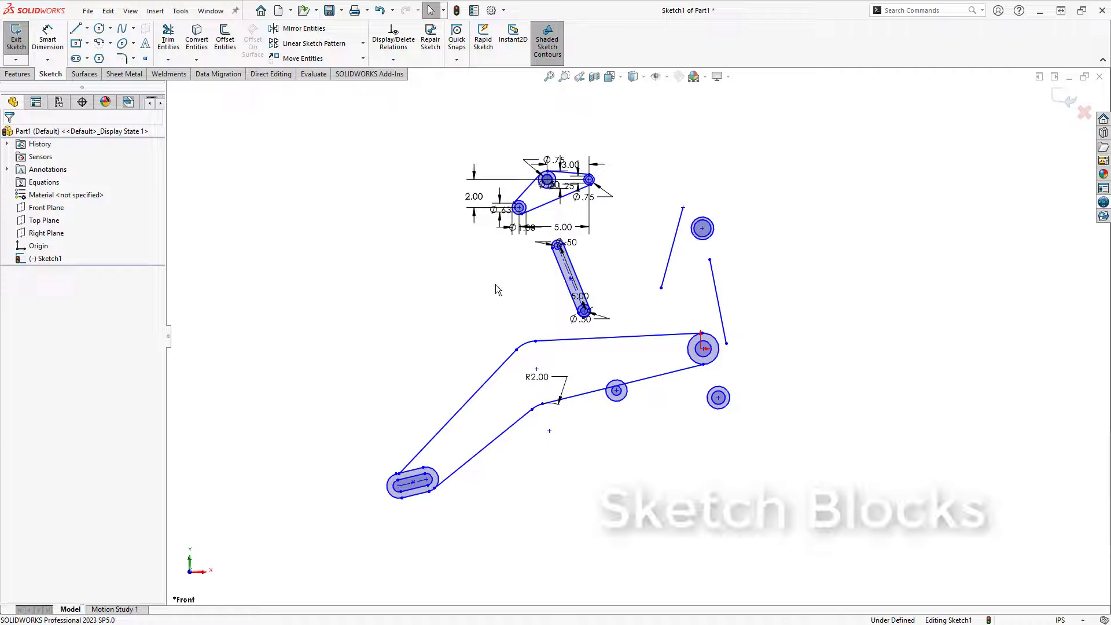
# Step: Show the floating Blocks toolbar and move it to the left beside Sketch1
pyautogui.scroll(-2, 495, 283)
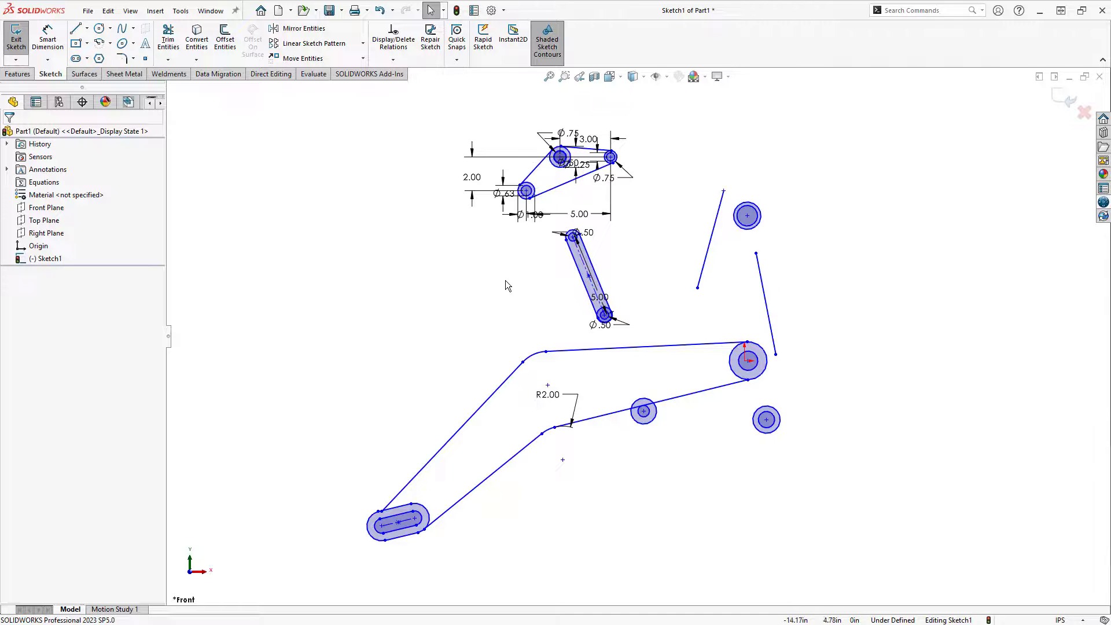
pyautogui.click(178, 11)
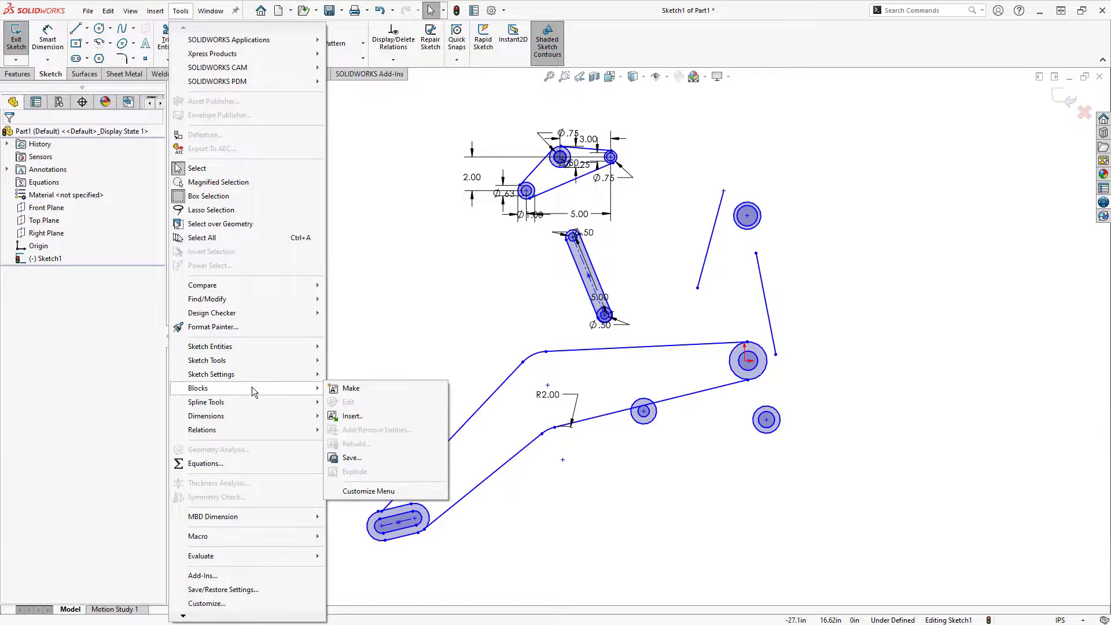
pyautogui.rightClick(628, 45)
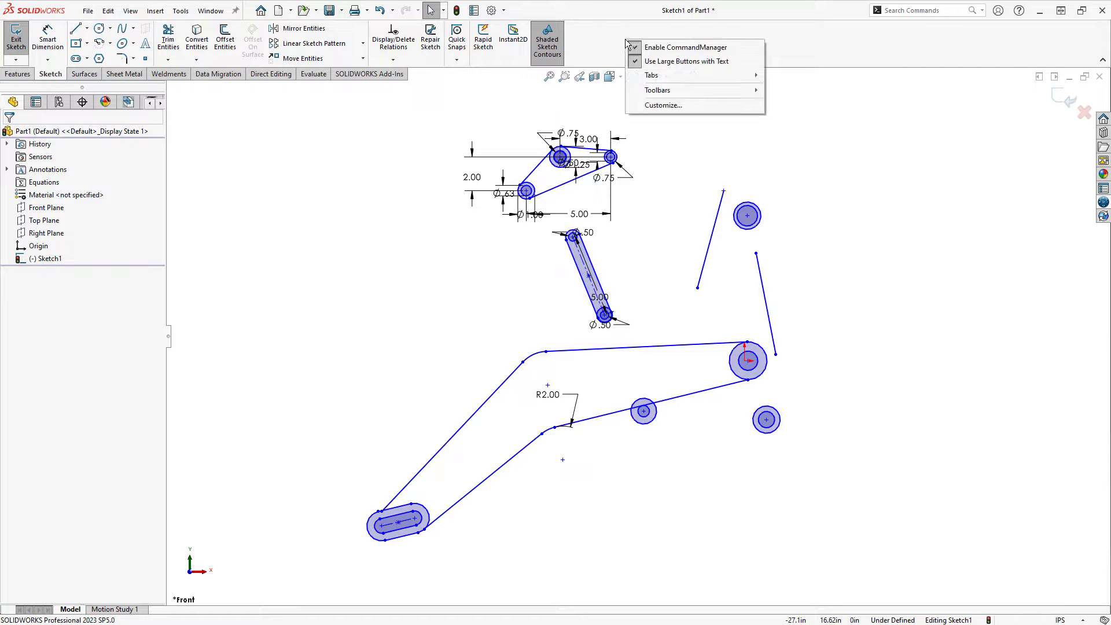
pyautogui.moveTo(692, 78)
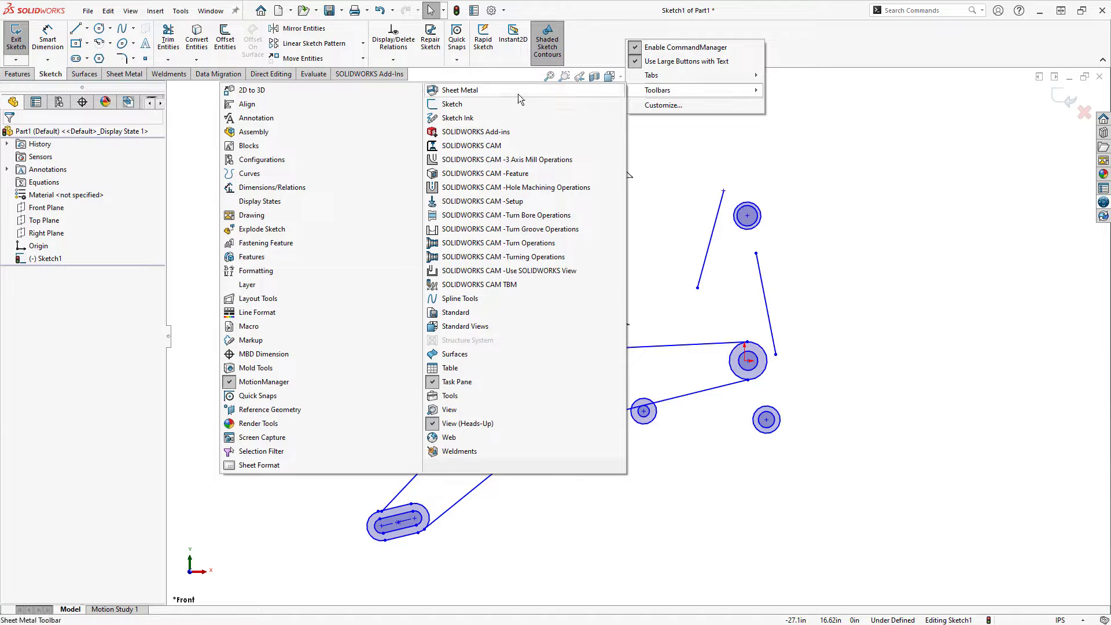
pyautogui.click(249, 145)
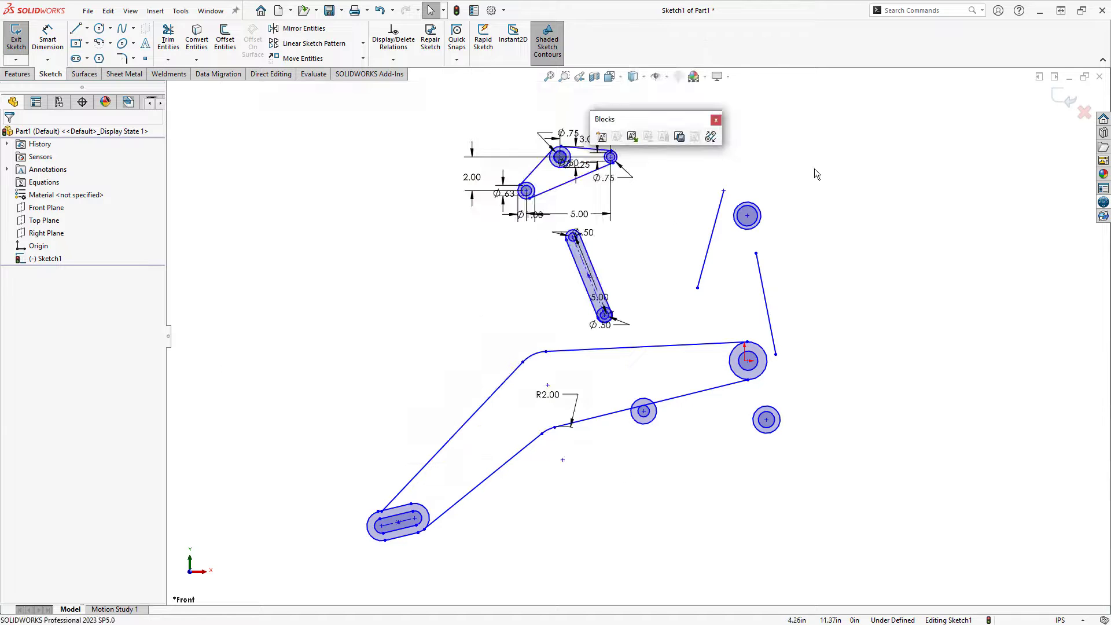
pyautogui.moveTo(676, 110); pyautogui.dragTo(304, 119)
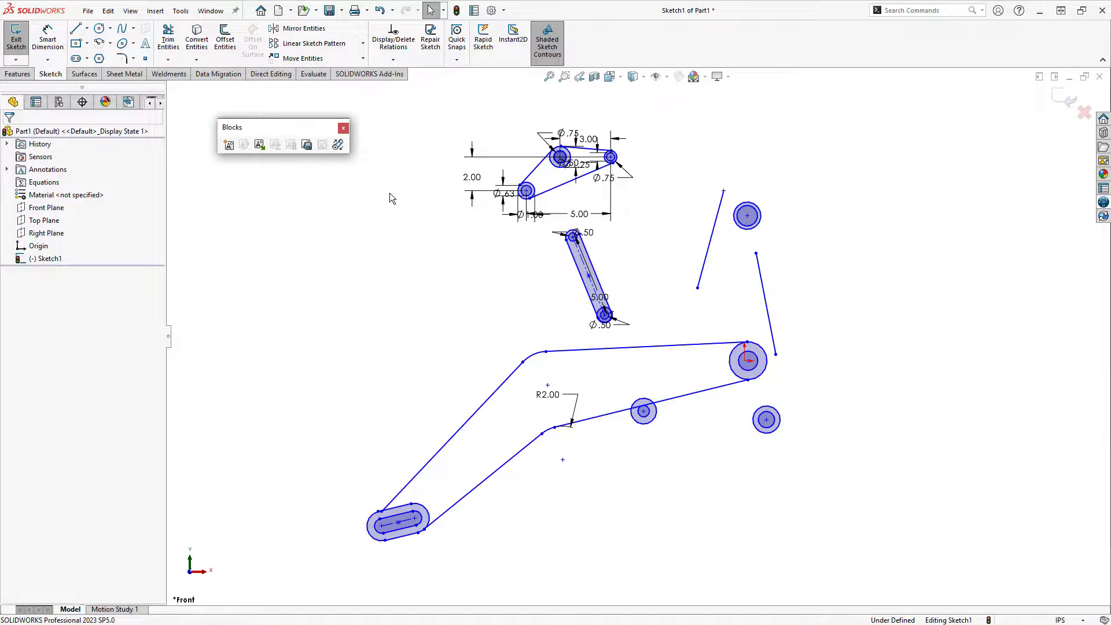
pyautogui.press('s')
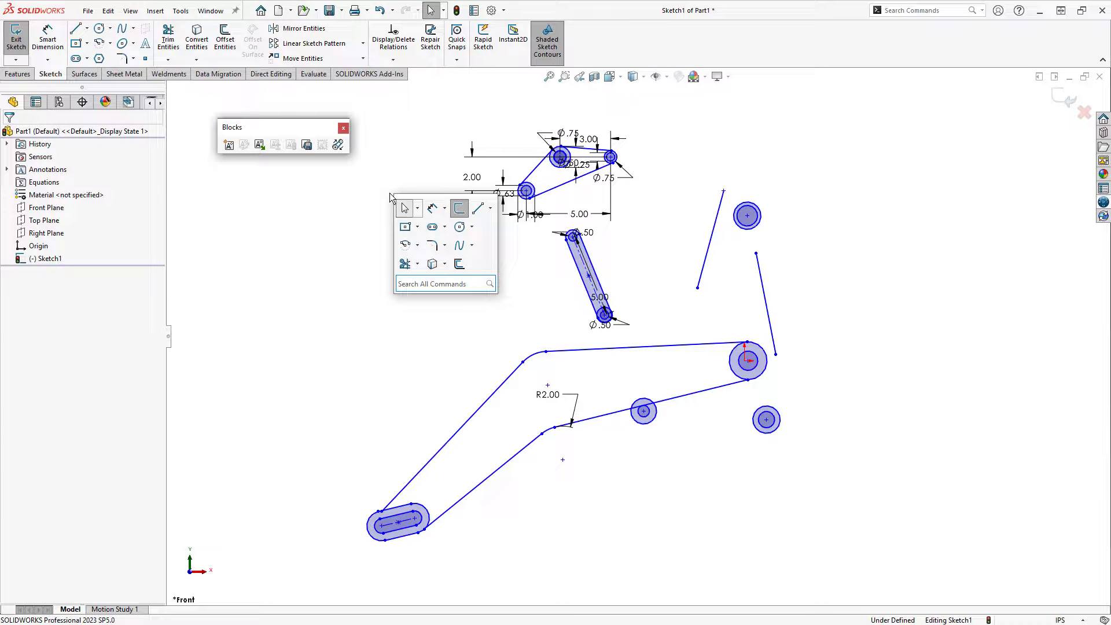
pyautogui.press('Escape')
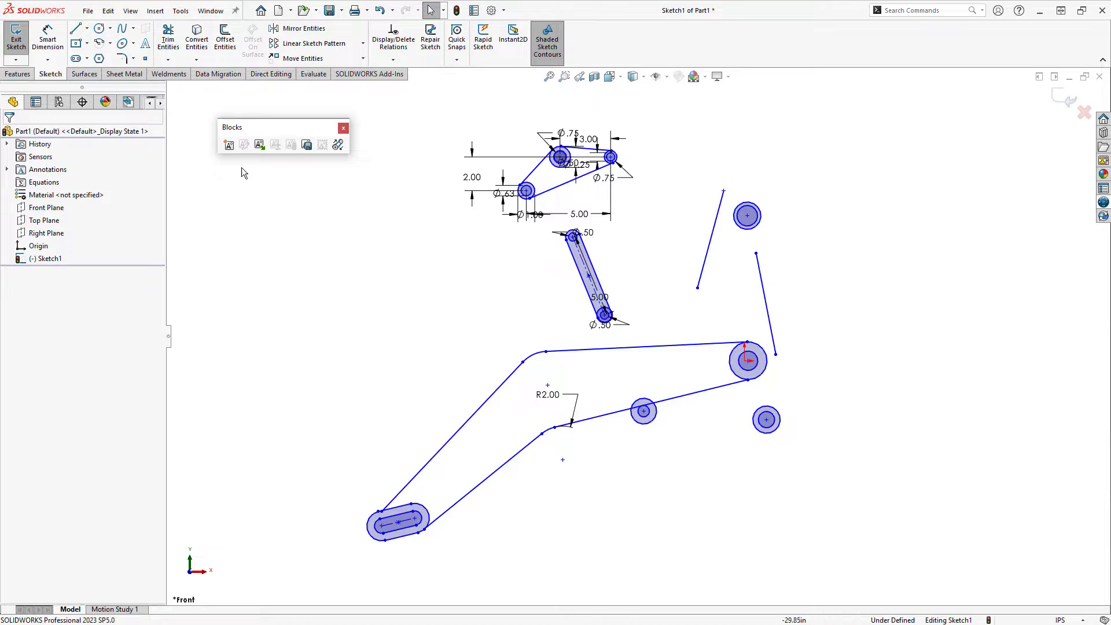
# Step: Make Block10 from the four concentric circles of the upper and lower right pivots
pyautogui.click(229, 146)
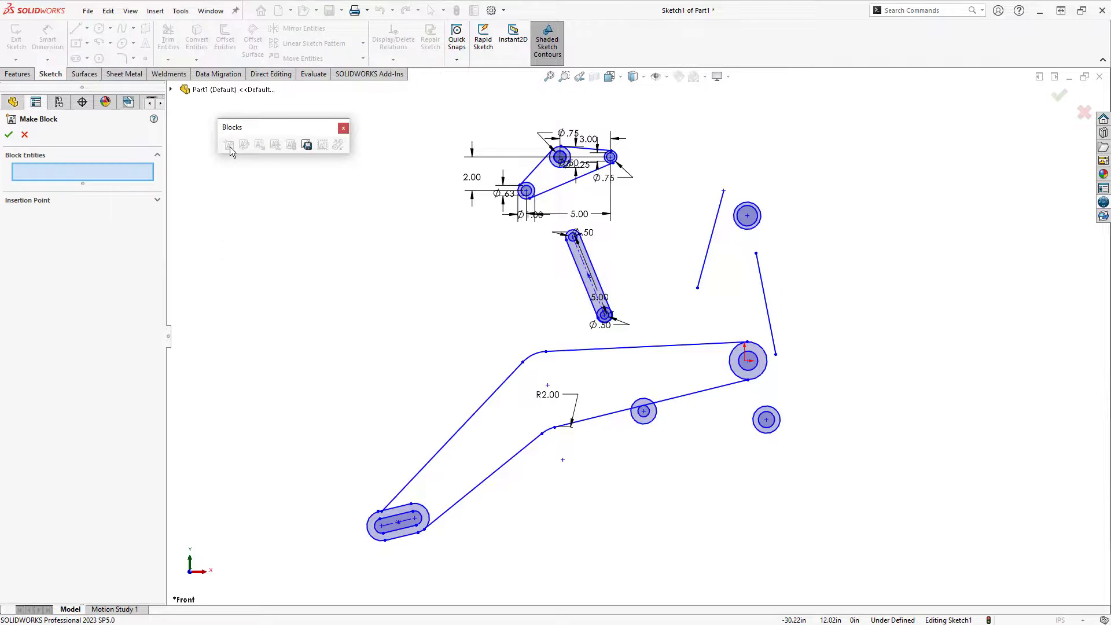
pyautogui.click(757, 225)
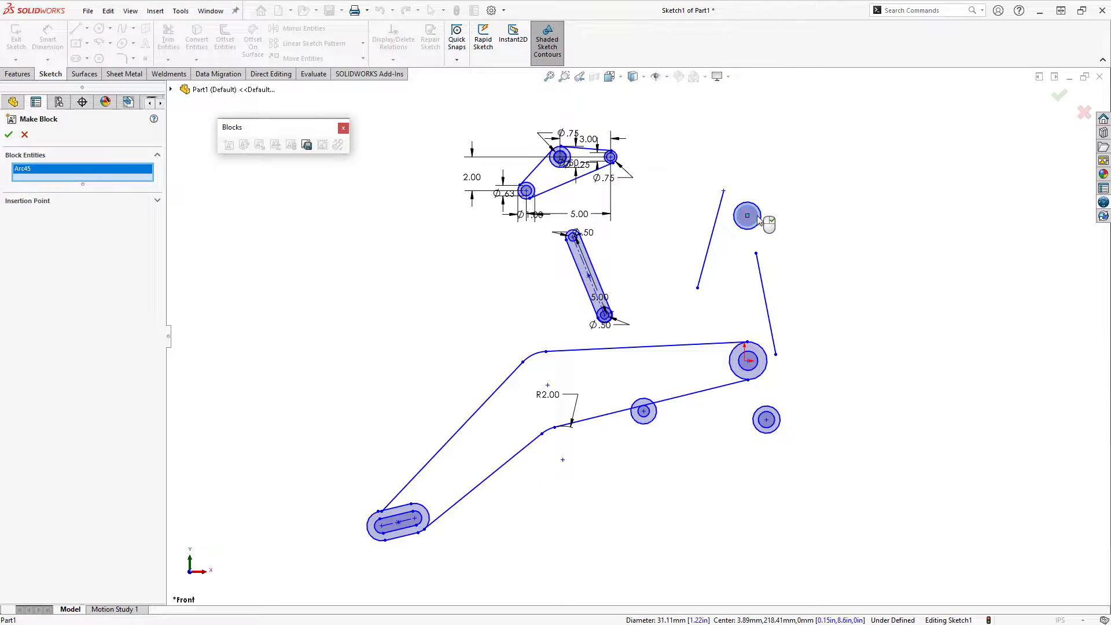
pyautogui.click(761, 220)
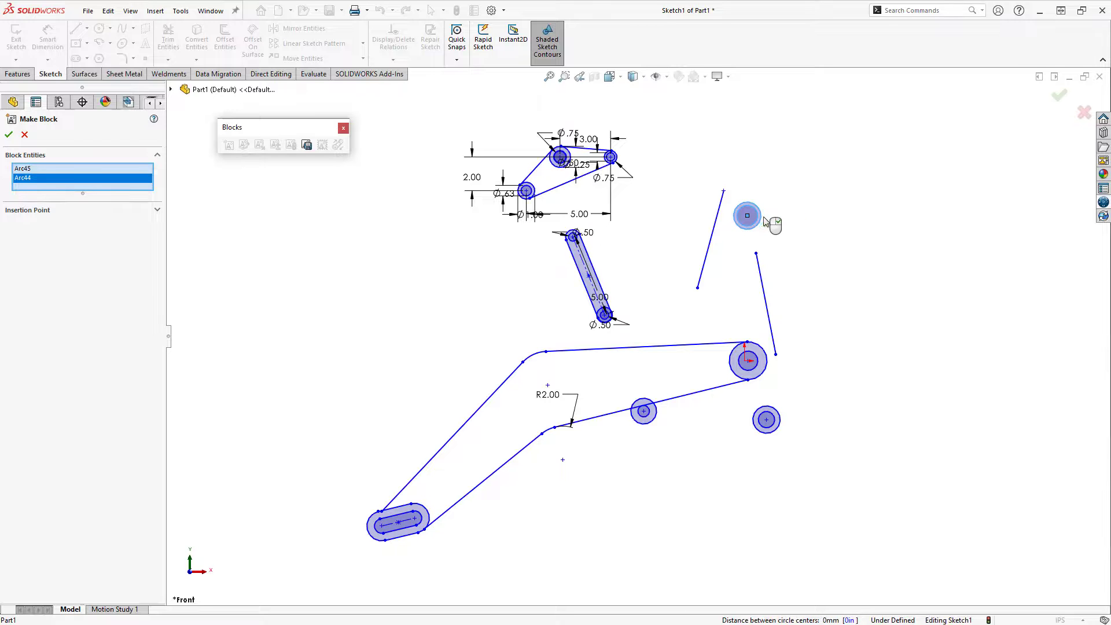
pyautogui.click(781, 416)
pyautogui.click(784, 422)
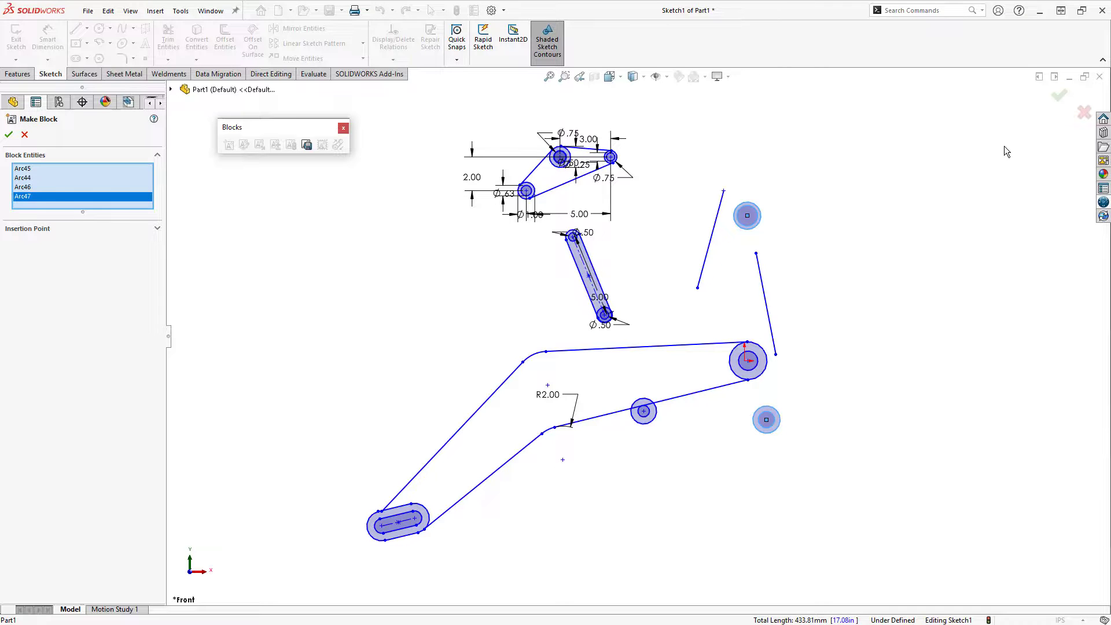
pyautogui.click(1057, 96)
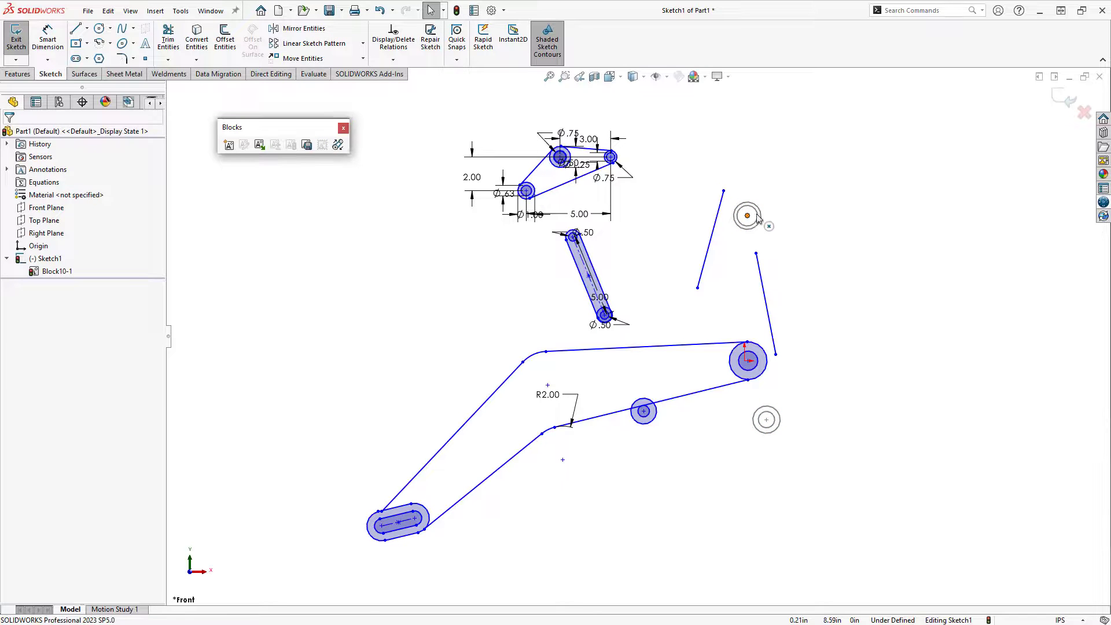
# Step: Apply Make Fixed to Block10, realign the lower pivot circle, and fix it again
pyautogui.moveTo(762, 216)
pyautogui.mouseDown()
pyautogui.moveTo(803, 242)
pyautogui.moveTo(770, 211)
pyautogui.moveTo(789, 221)
pyautogui.moveTo(750, 221)
pyautogui.mouseUp()
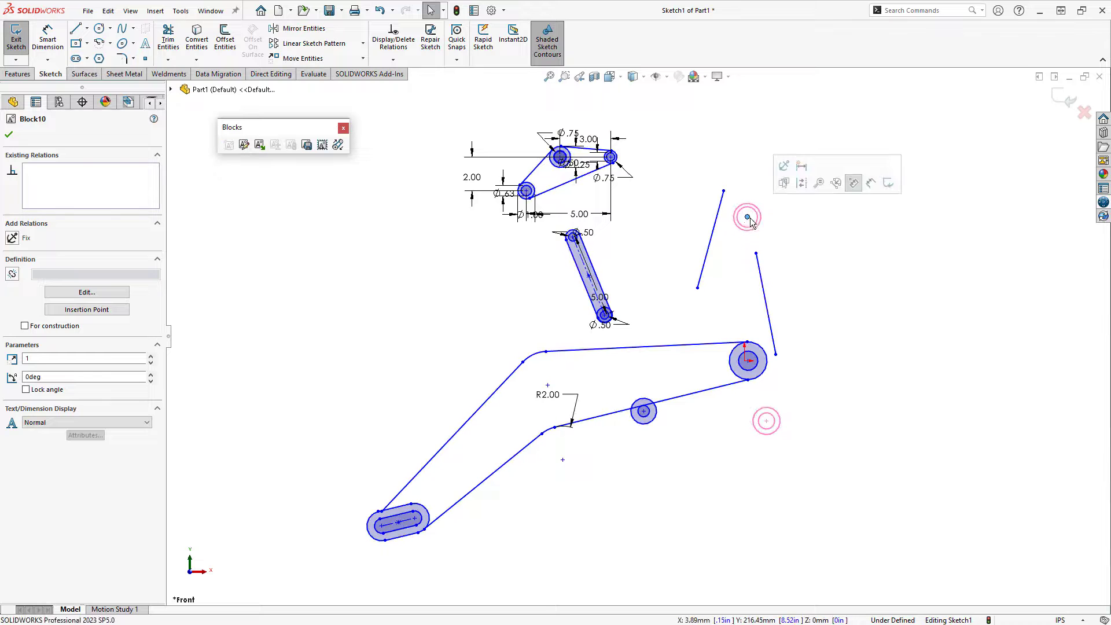
pyautogui.click(787, 168)
pyautogui.click(821, 235)
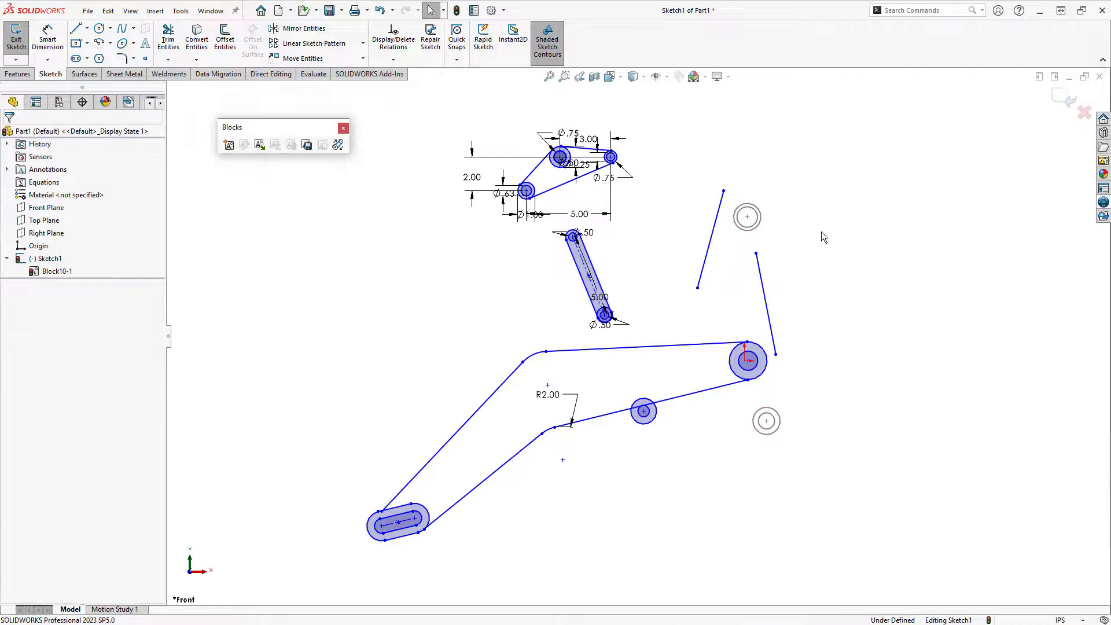
pyautogui.moveTo(746, 216); pyautogui.dragTo(779, 220)
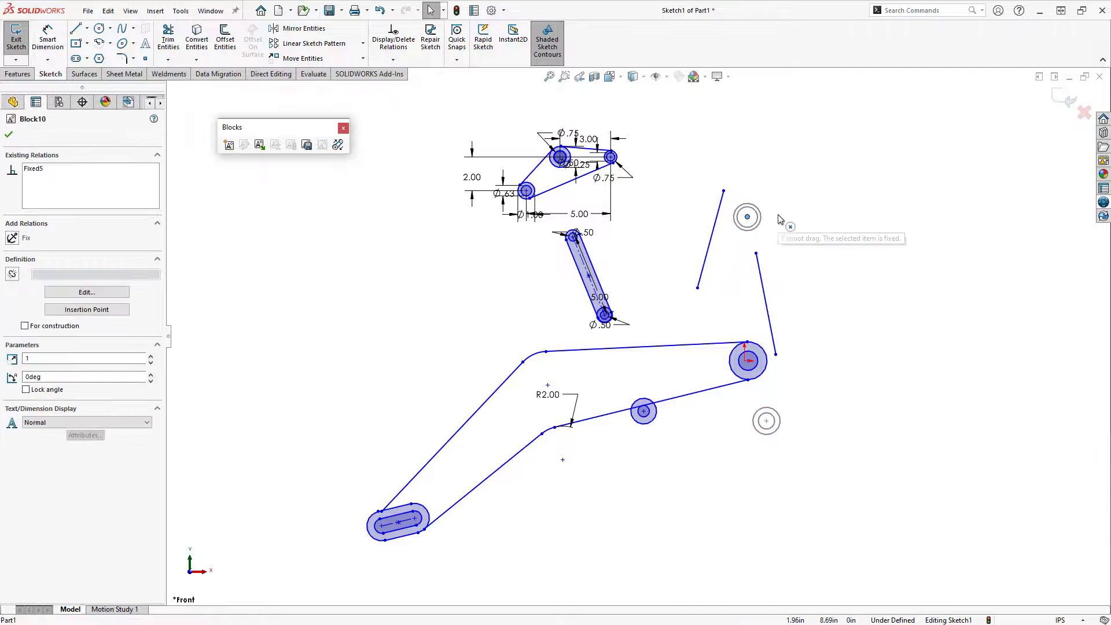
pyautogui.moveTo(769, 433); pyautogui.dragTo(795, 428)
pyautogui.click(771, 425)
pyautogui.click(806, 388)
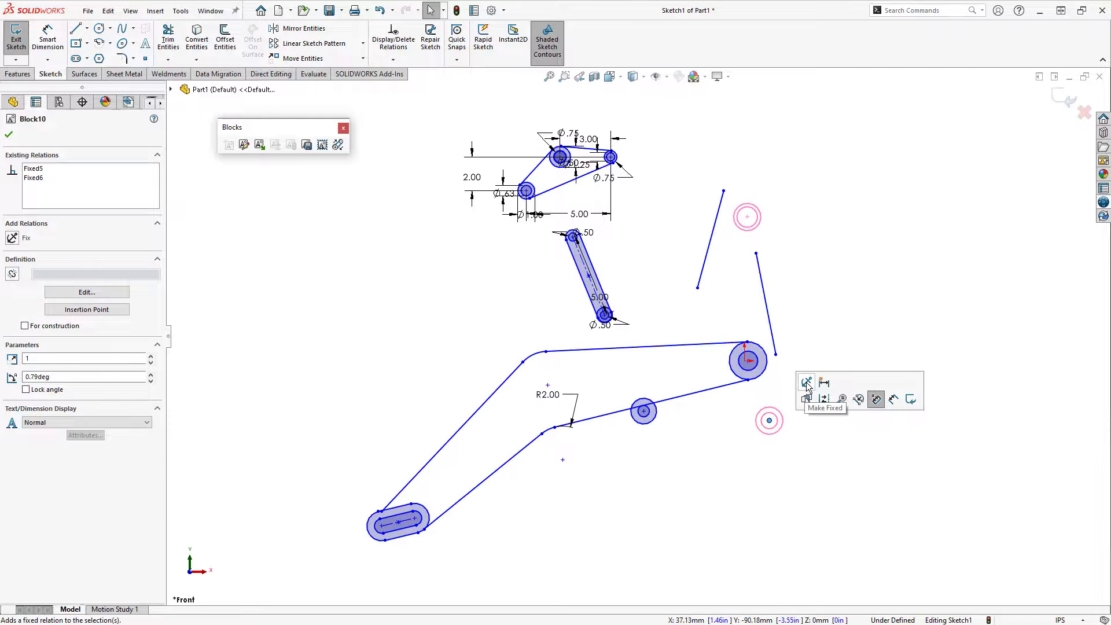
pyautogui.click(833, 446)
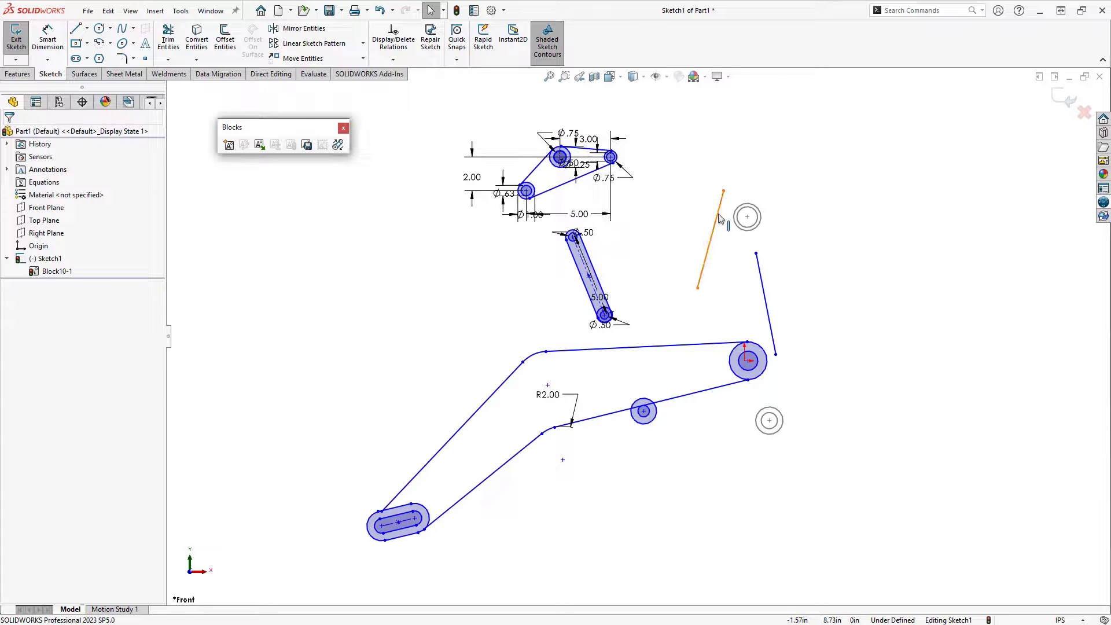
# Step: Make the left slanted line alone into sketch block Block11
pyautogui.click(712, 231)
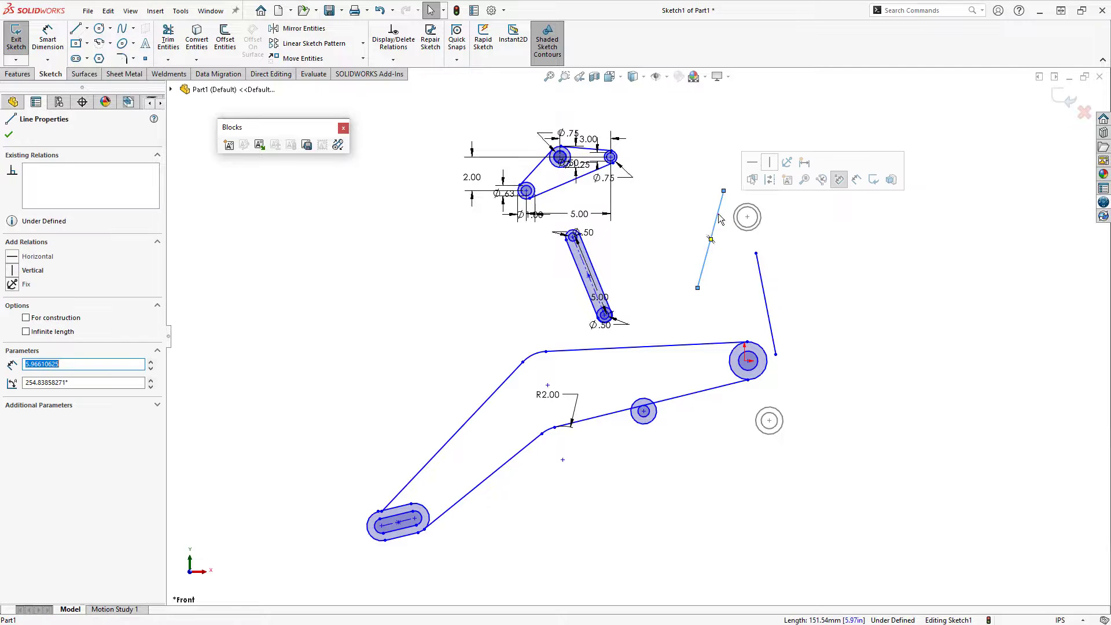
pyautogui.click(787, 180)
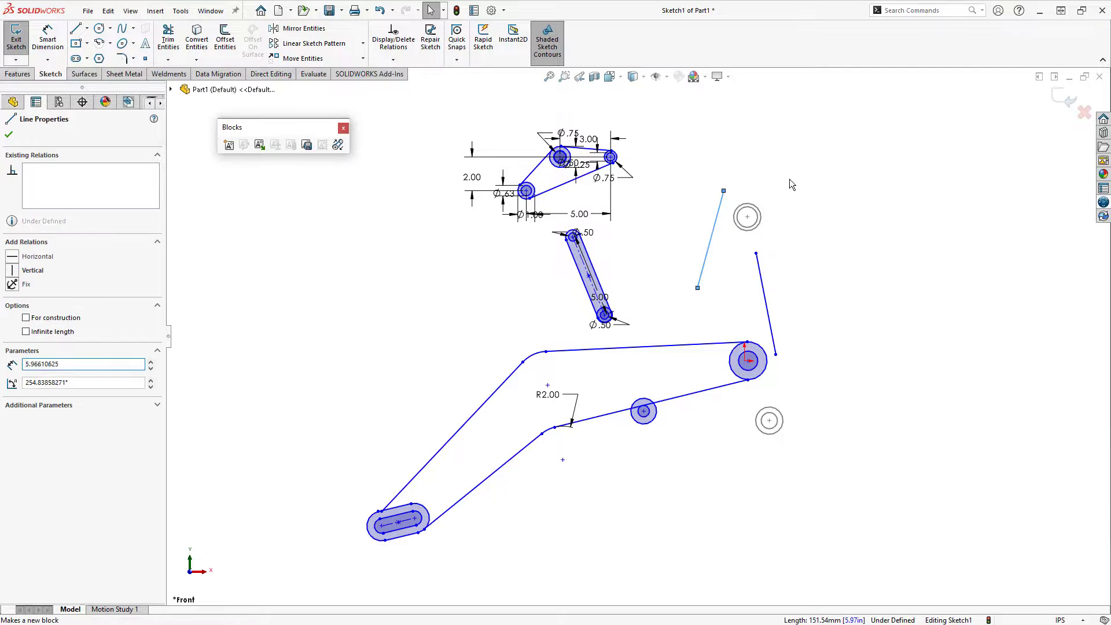
pyautogui.click(761, 279)
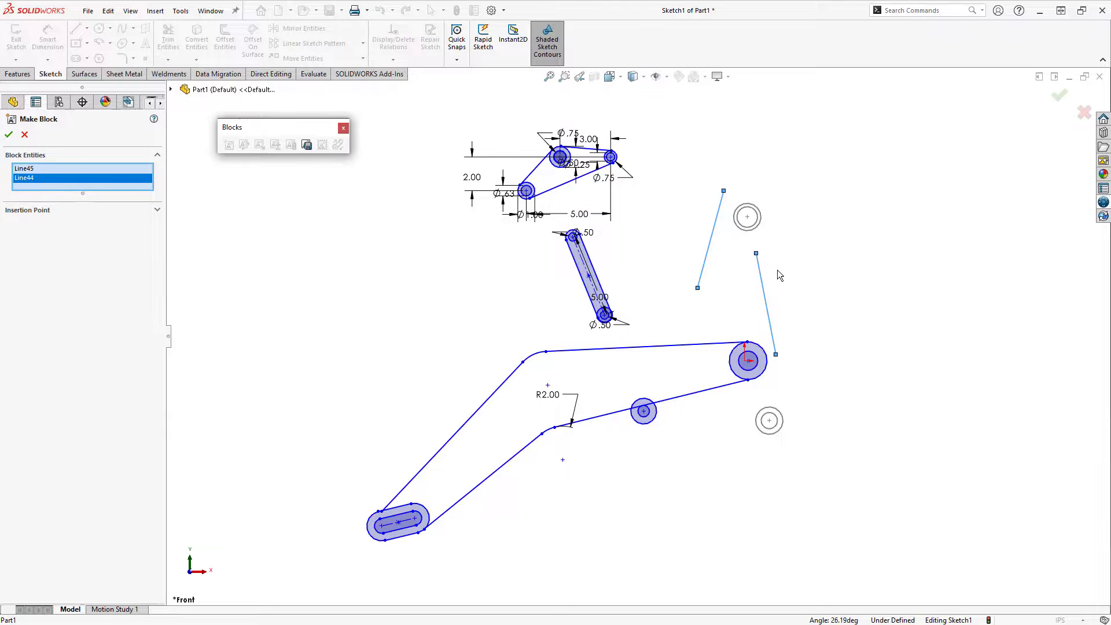
pyautogui.click(762, 278)
pyautogui.click(1059, 94)
# Step: Turn the right-hand loose line into sketch block Block12 and select it to check
pyautogui.click(764, 292)
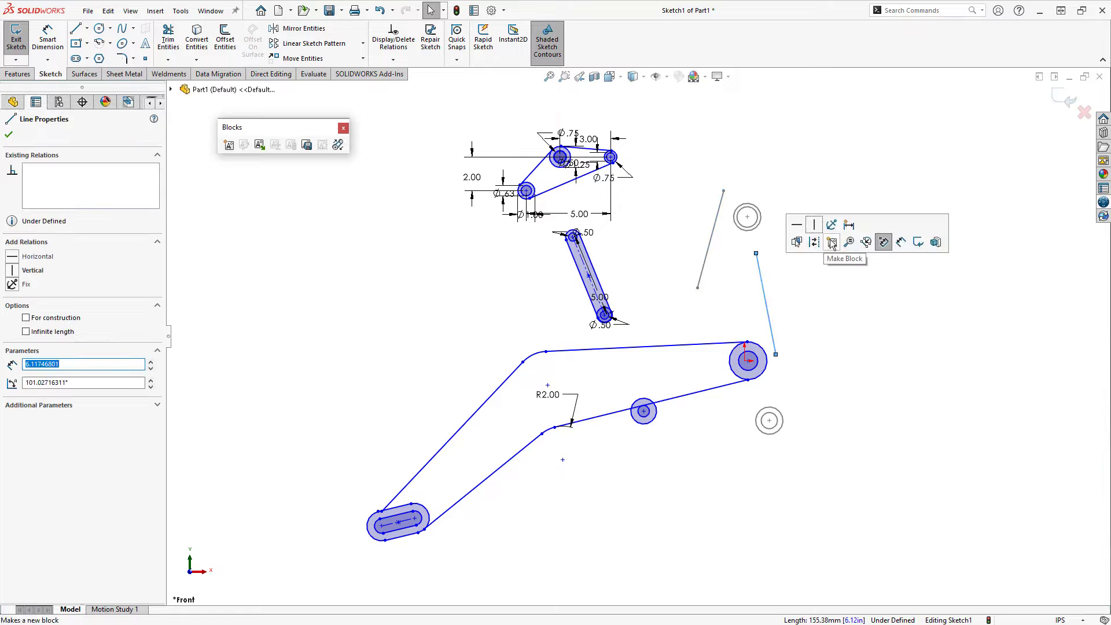
pyautogui.click(831, 238)
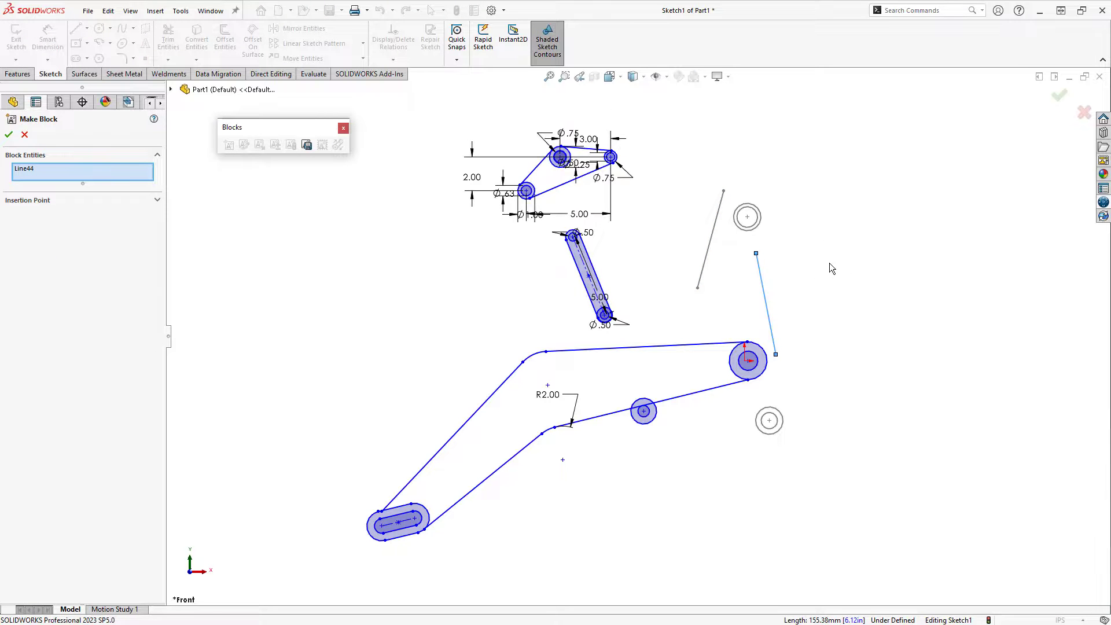
pyautogui.rightClick(829, 263)
pyautogui.click(866, 342)
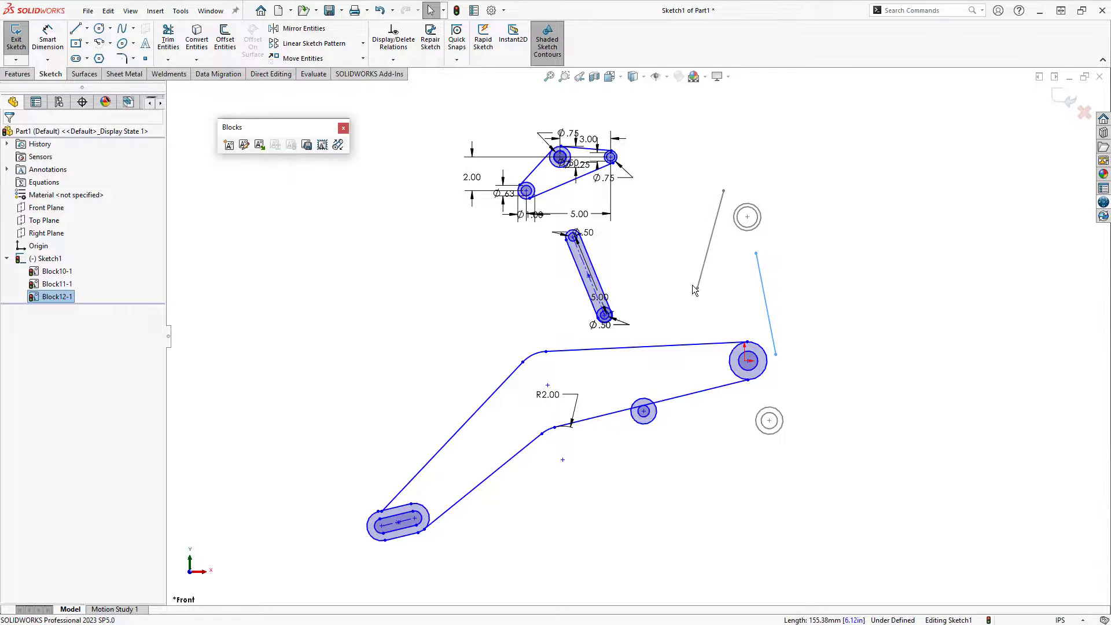
pyautogui.click(761, 270)
pyautogui.click(761, 278)
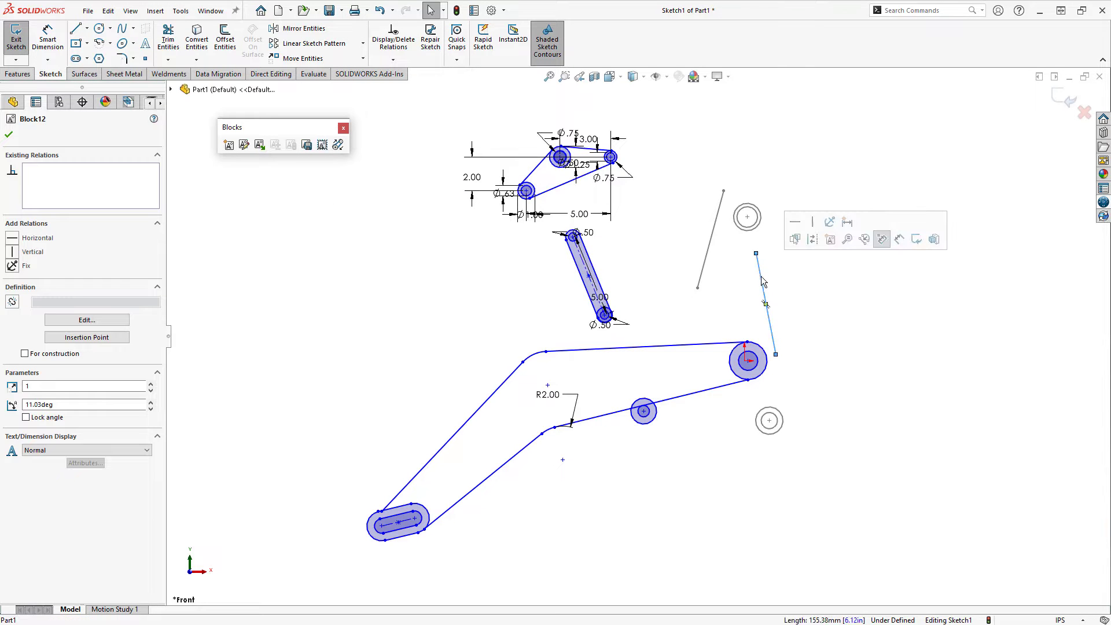
pyautogui.click(325, 145)
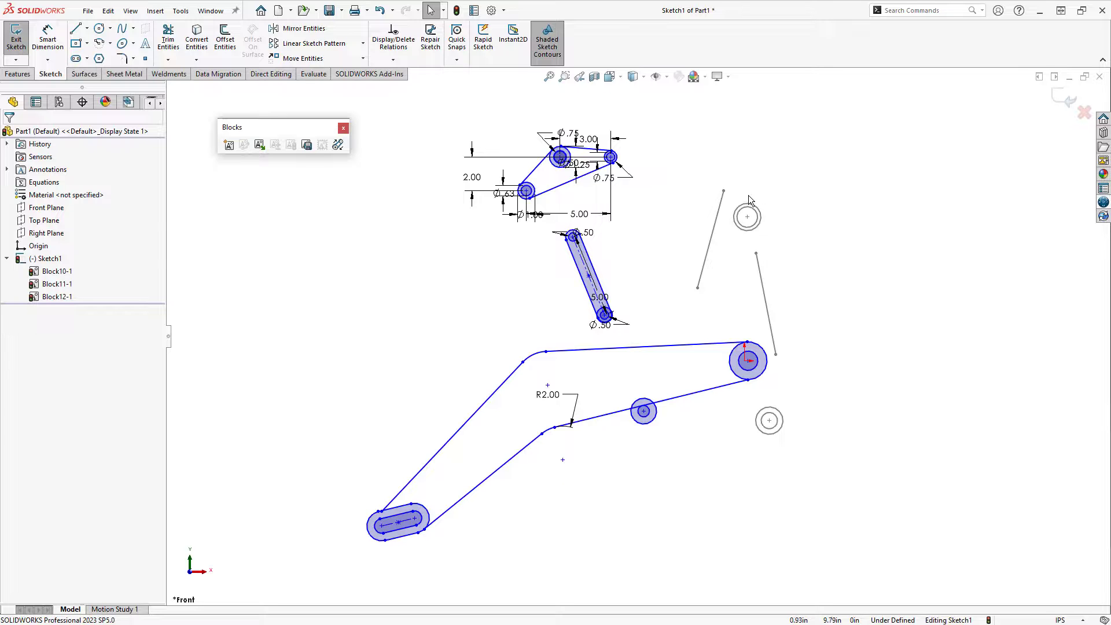
# Step: Pin Block11 to the top mount and Block12 to the large pivot, make them collinear, and test sliding
pyautogui.moveTo(725, 194); pyautogui.dragTo(747, 218)
pyautogui.click(761, 258)
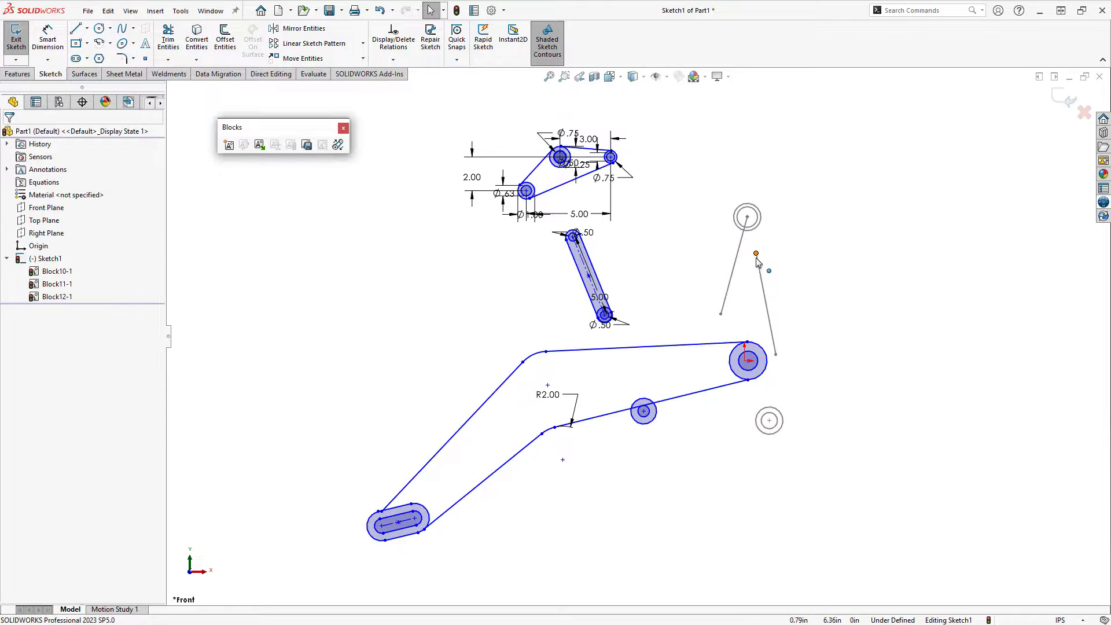
pyautogui.moveTo(754, 268); pyautogui.dragTo(738, 295)
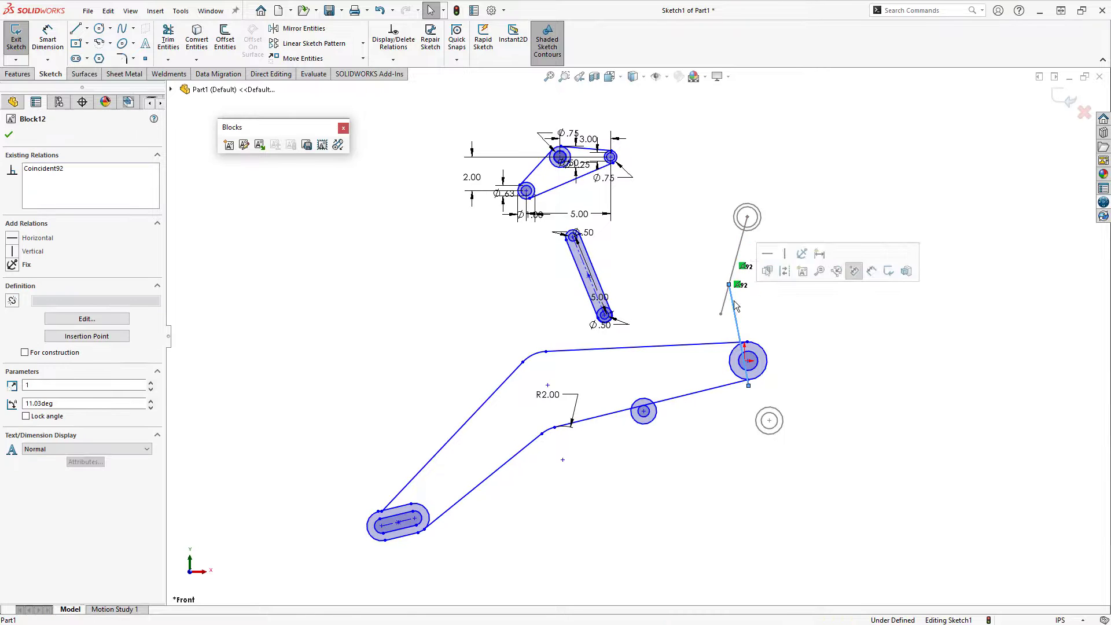
pyautogui.keyDown('ctrl'); pyautogui.click(741, 237); pyautogui.keyUp('ctrl')
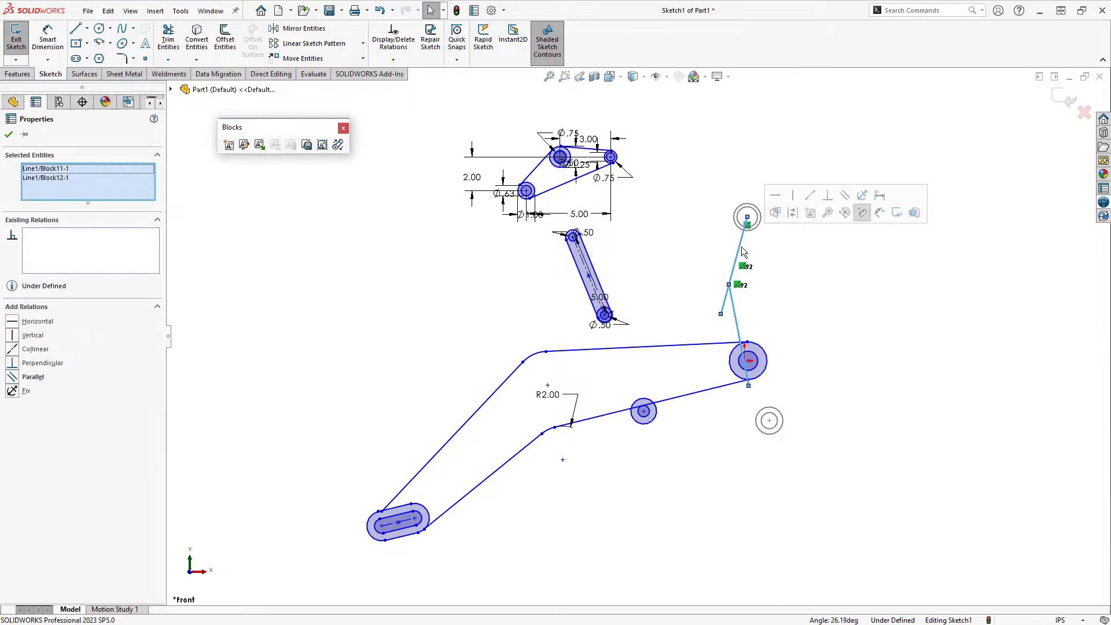
pyautogui.click(815, 196)
pyautogui.moveTo(712, 377)
pyautogui.mouseDown()
pyautogui.moveTo(691, 417)
pyautogui.moveTo(734, 357)
pyautogui.moveTo(642, 405)
pyautogui.moveTo(737, 356)
pyautogui.moveTo(696, 371)
pyautogui.mouseUp()
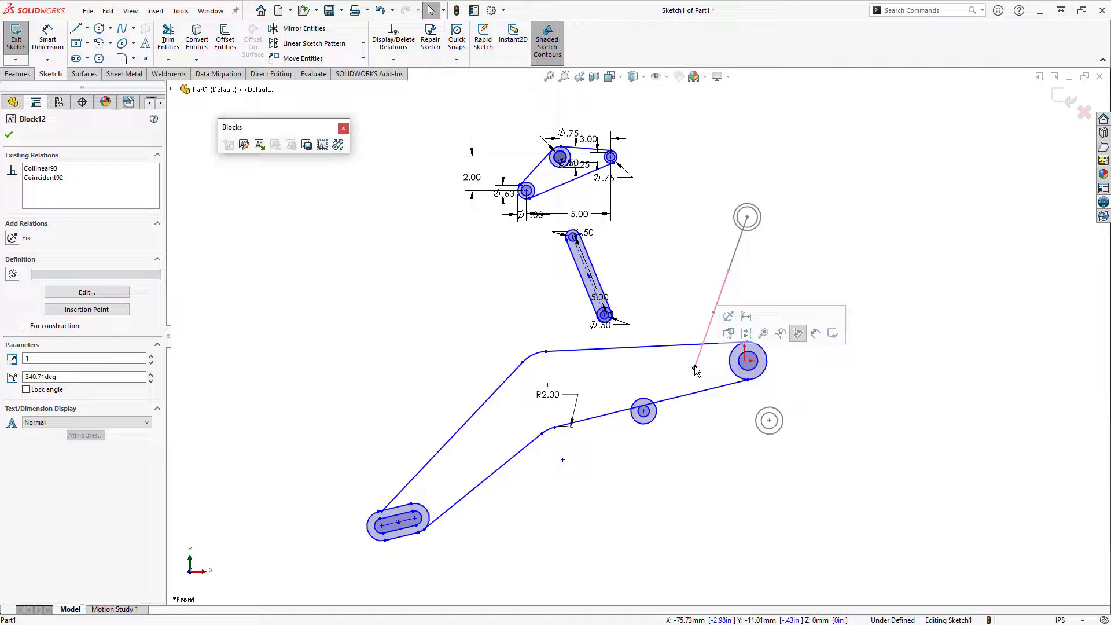
# Step: Group the swing arm's edges, fillets, pivot circle arcs and rear axle slot into Block13
pyautogui.click(848, 346)
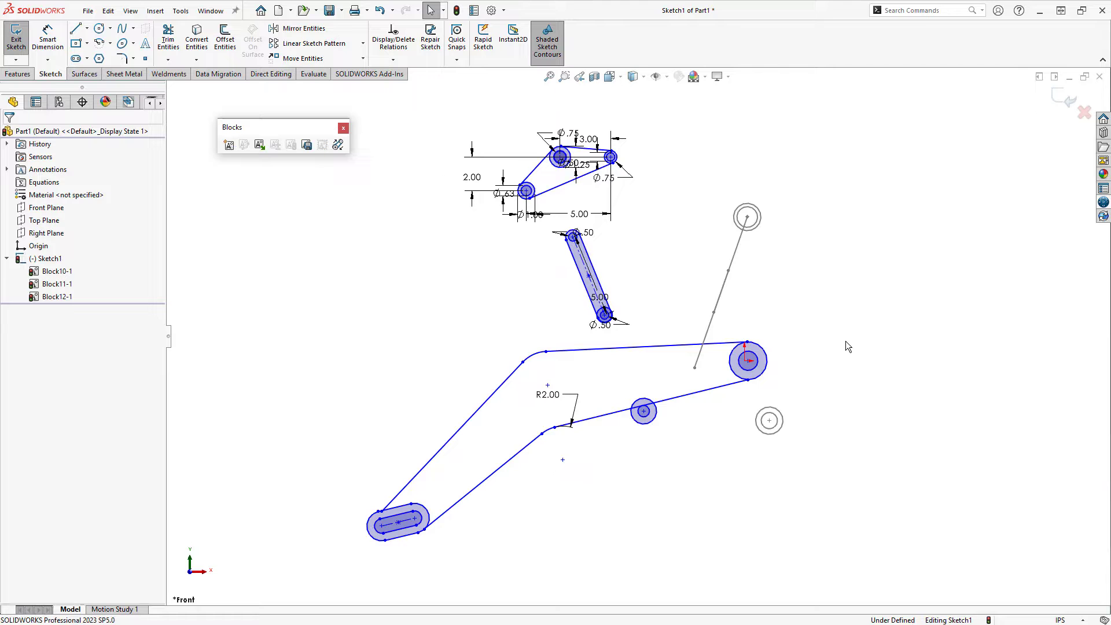
pyautogui.click(229, 145)
pyautogui.click(688, 345)
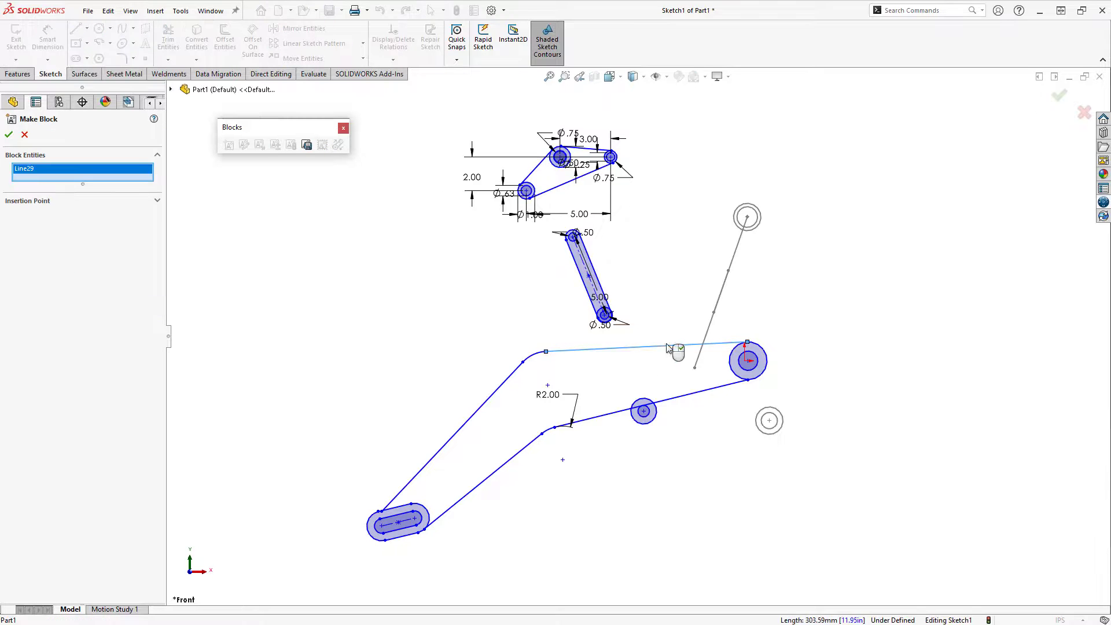
pyautogui.click(765, 349)
pyautogui.click(756, 358)
pyautogui.click(708, 388)
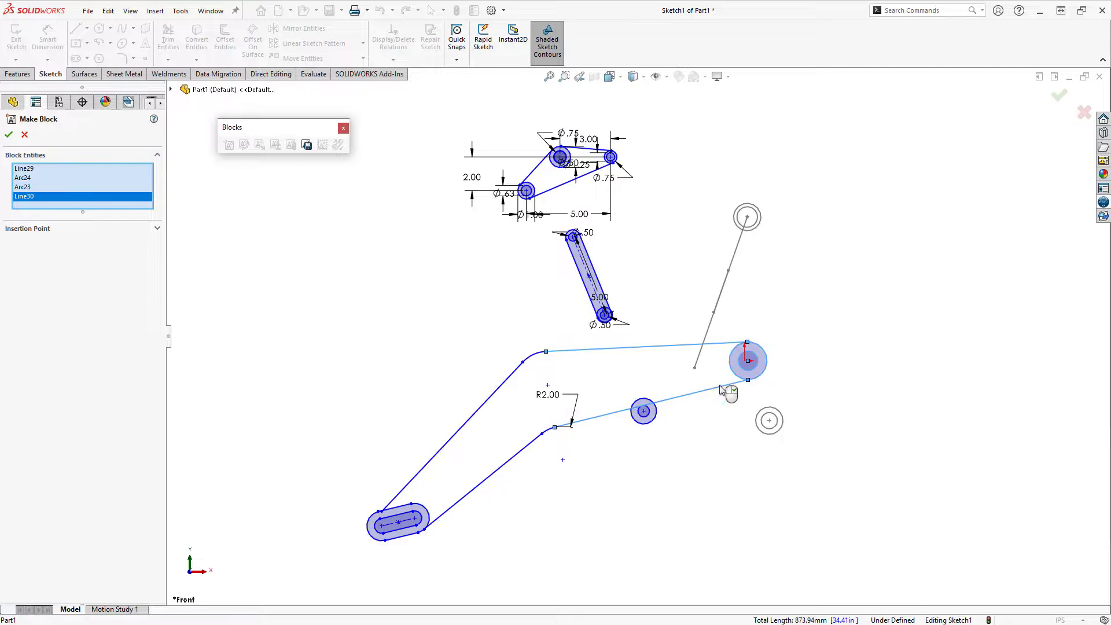
pyautogui.click(648, 412)
pyautogui.click(656, 414)
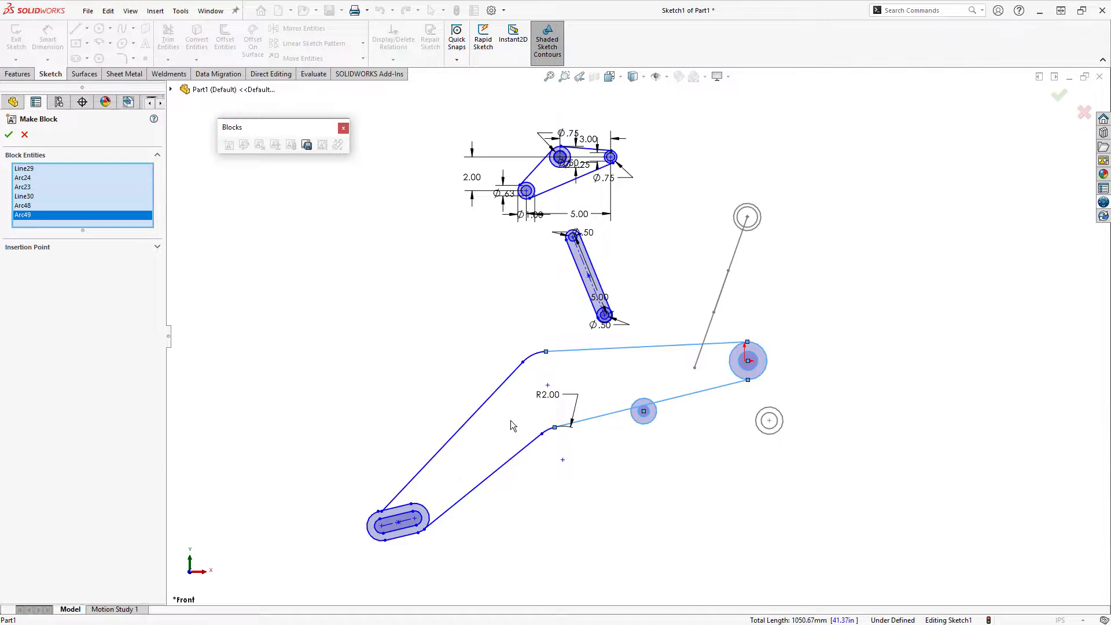
pyautogui.click(543, 431)
pyautogui.click(529, 444)
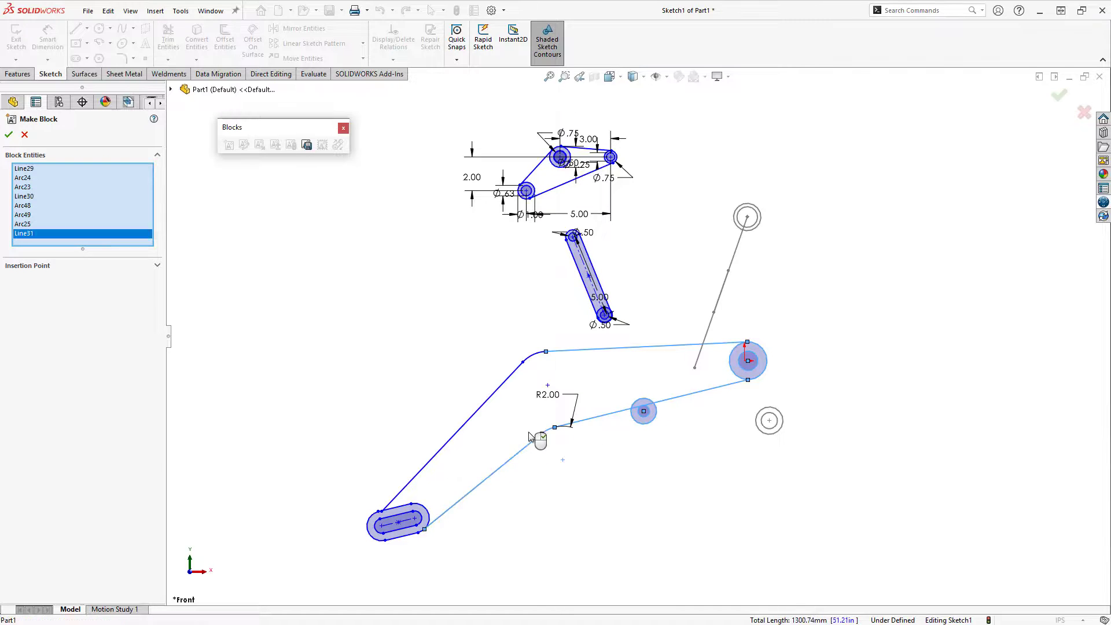
pyautogui.moveTo(554, 377); pyautogui.dragTo(523, 355)
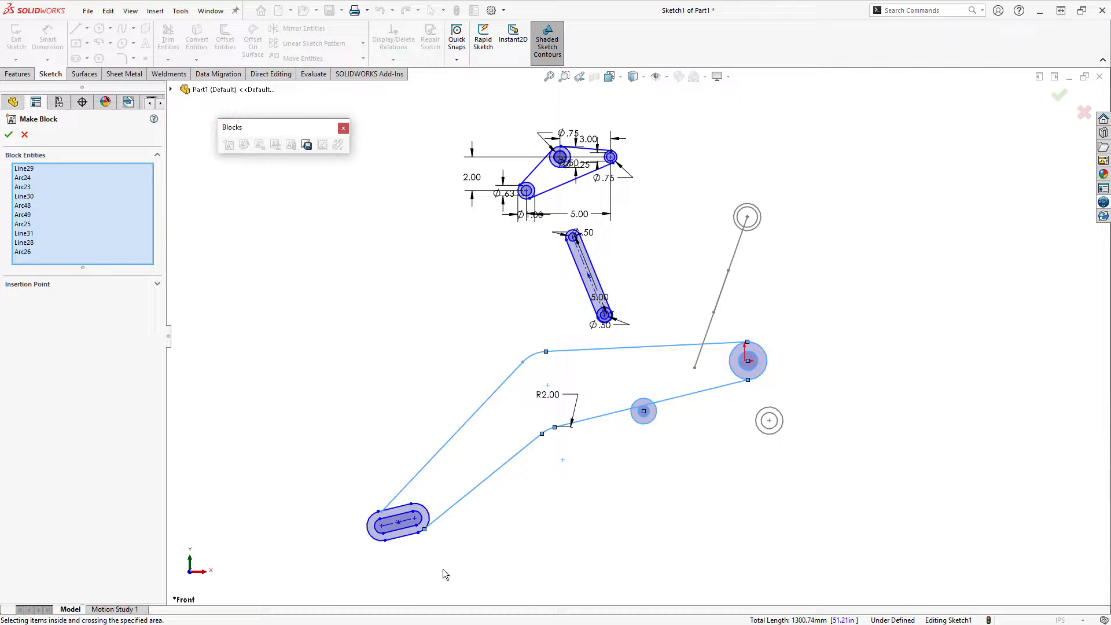
pyautogui.moveTo(337, 473); pyautogui.dragTo(451, 561)
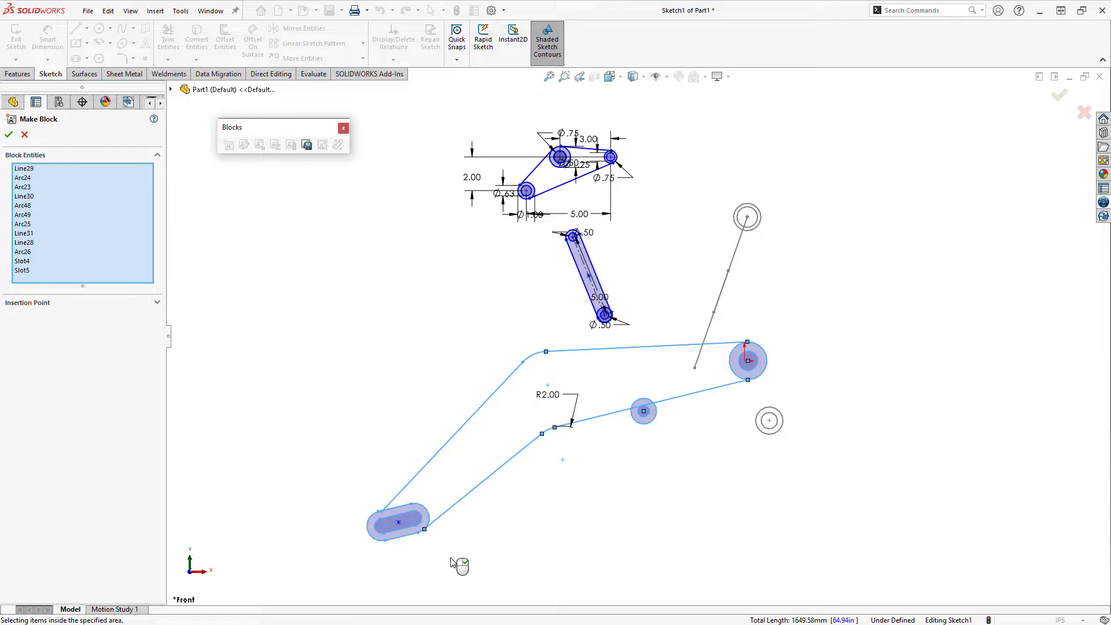
pyautogui.click(8, 135)
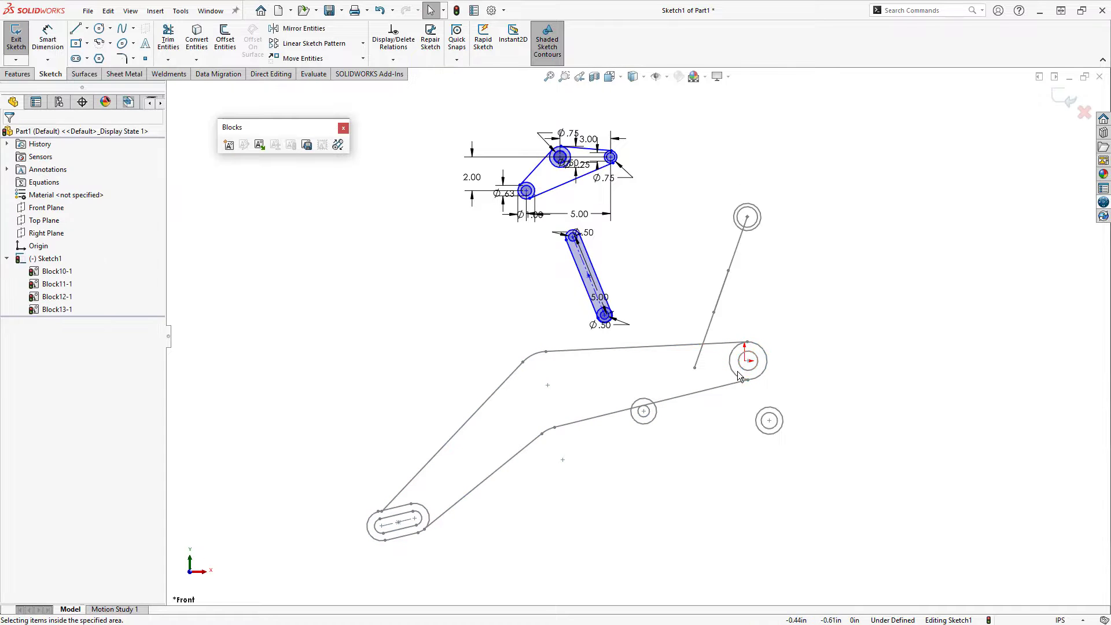
# Step: Rotate the Block13 swing arm about the large pivot to 355.51deg
pyautogui.moveTo(747, 360)
pyautogui.mouseDown()
pyautogui.moveTo(708, 392)
pyautogui.moveTo(745, 361)
pyautogui.mouseUp()
pyautogui.click(810, 387)
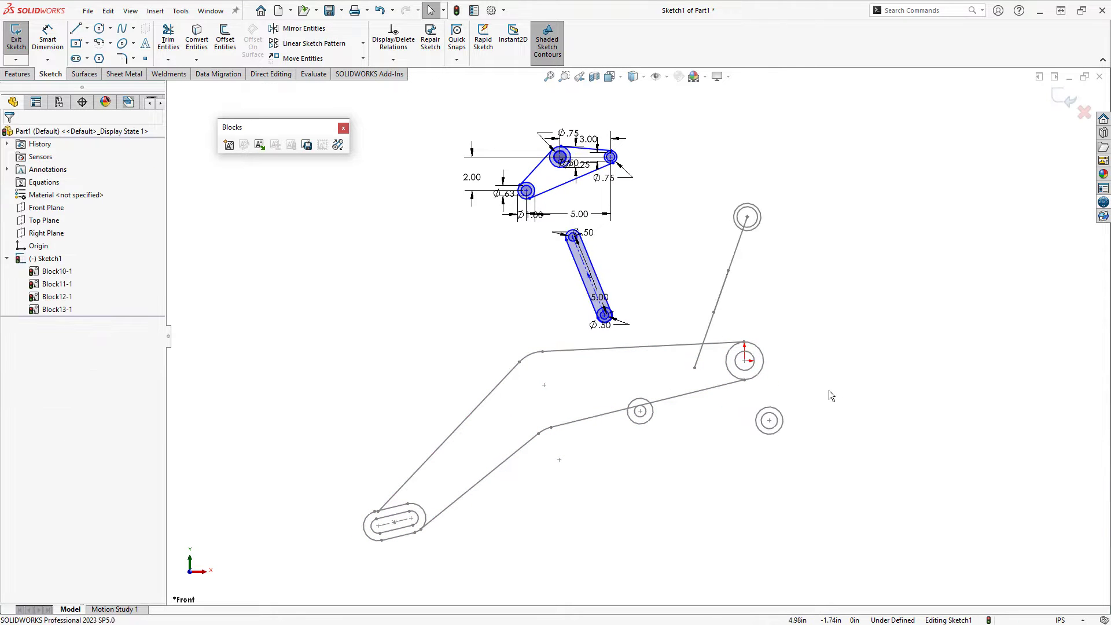
pyautogui.moveTo(414, 522); pyautogui.dragTo(457, 486)
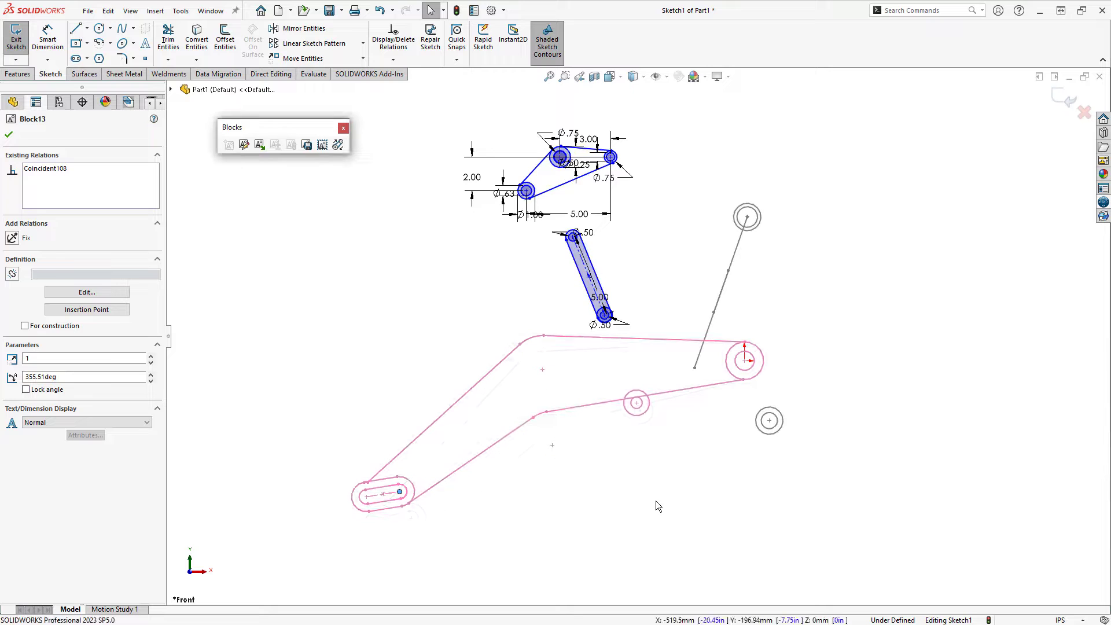
pyautogui.click(654, 501)
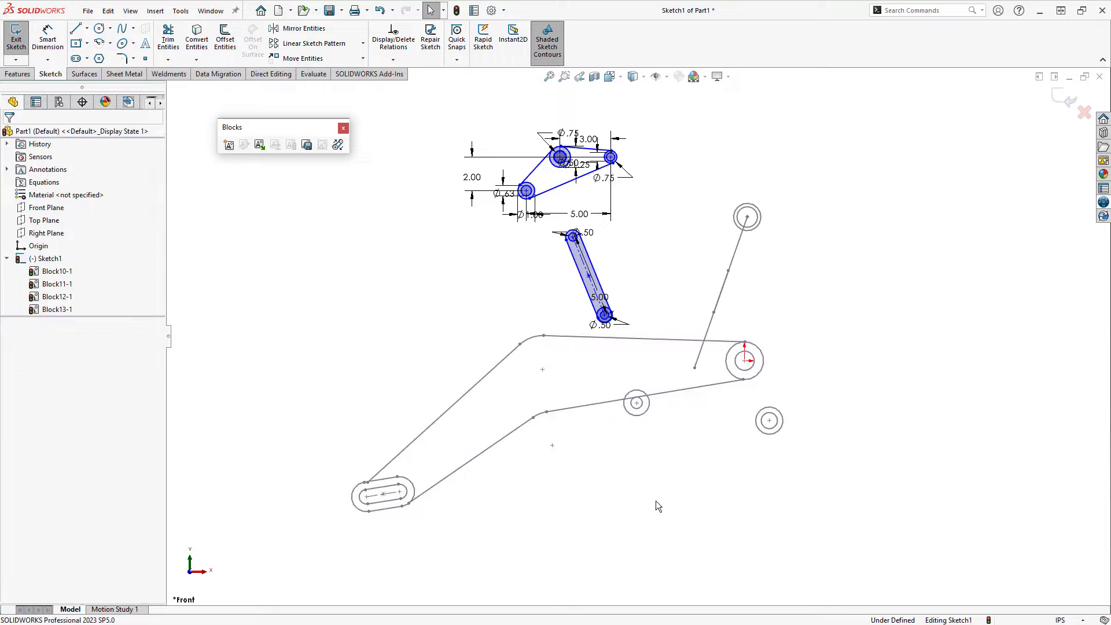
# Step: Make the short link's slot outline, top arc and bottom circle arcs into Block14
pyautogui.click(228, 145)
pyautogui.scroll(-5, 580, 218)
pyautogui.click(590, 287)
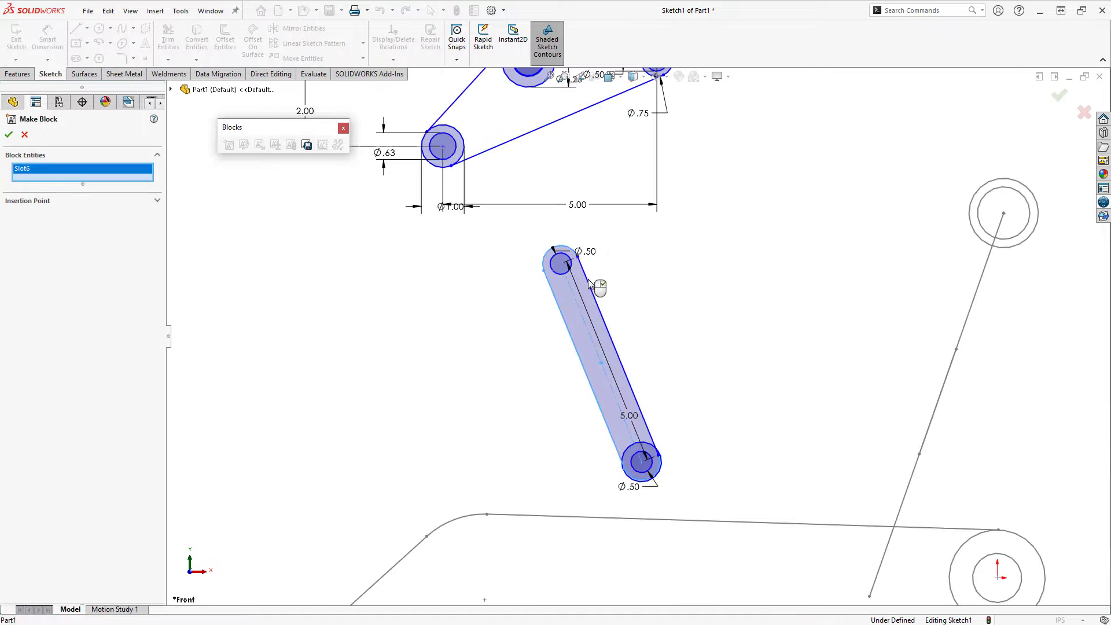
pyautogui.click(574, 255)
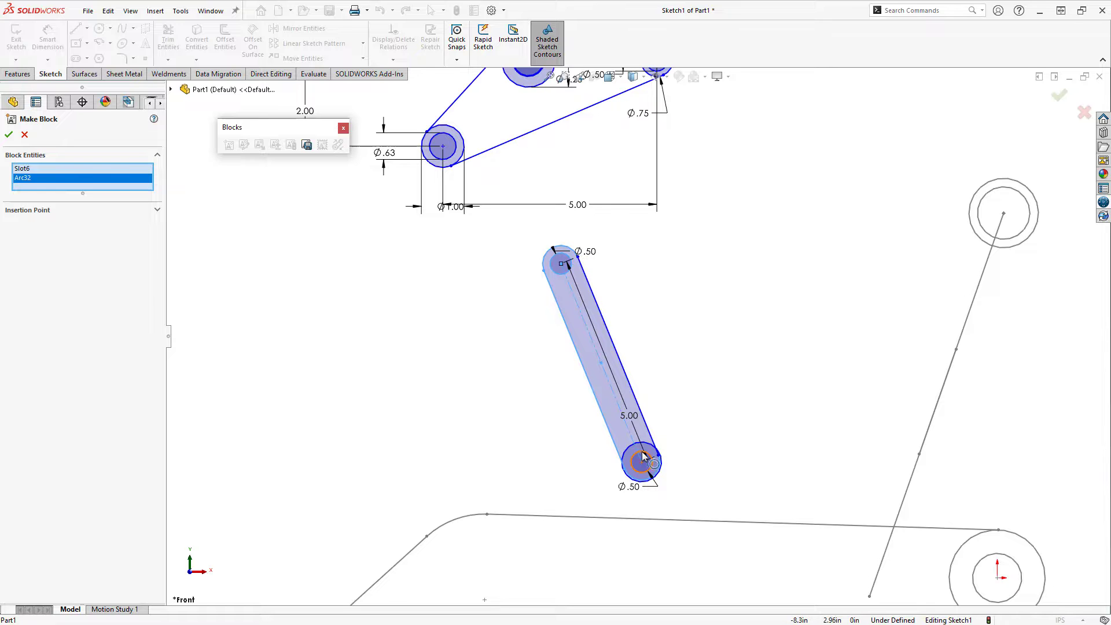
pyautogui.click(639, 460)
pyautogui.click(630, 453)
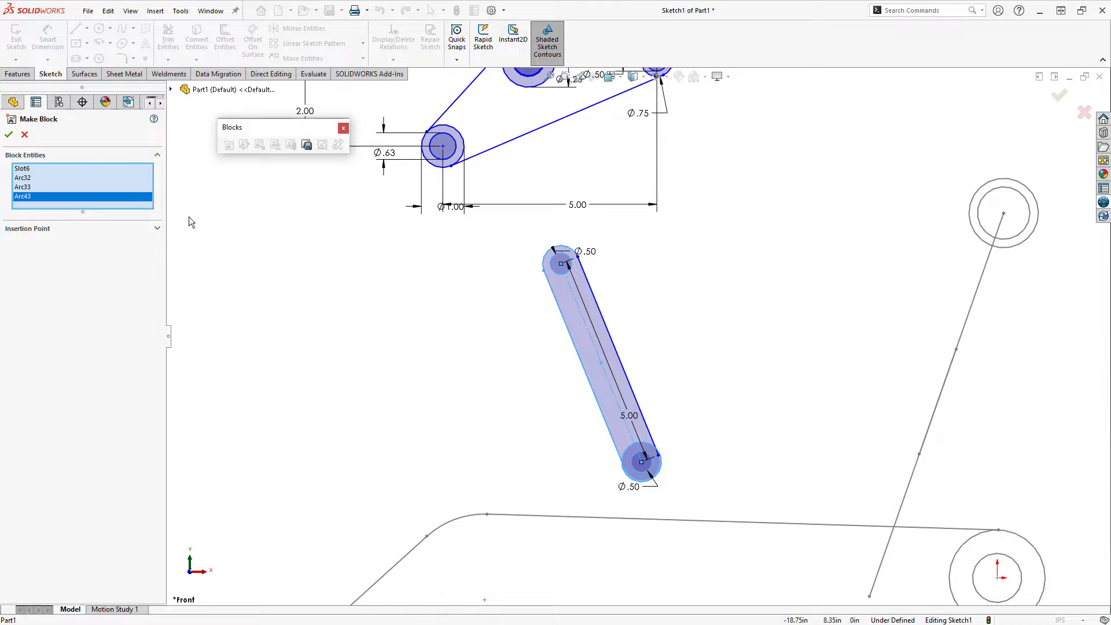
pyautogui.click(8, 136)
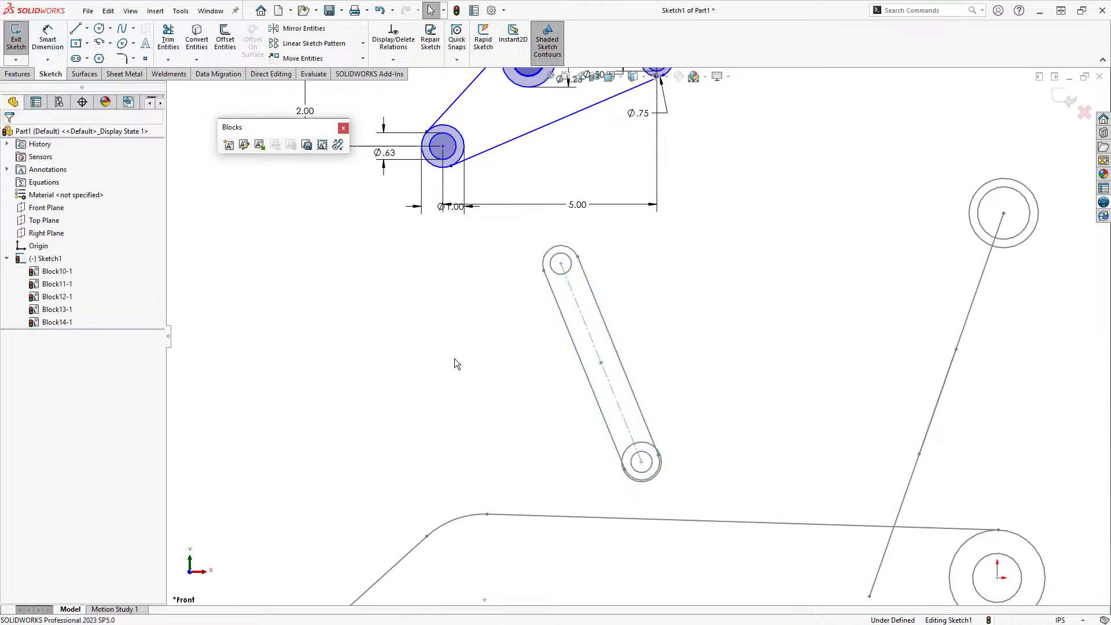
# Step: Box-select the triangular rocker's pivot circles and lines and make them Block15
pyautogui.scroll(3, 636, 337)
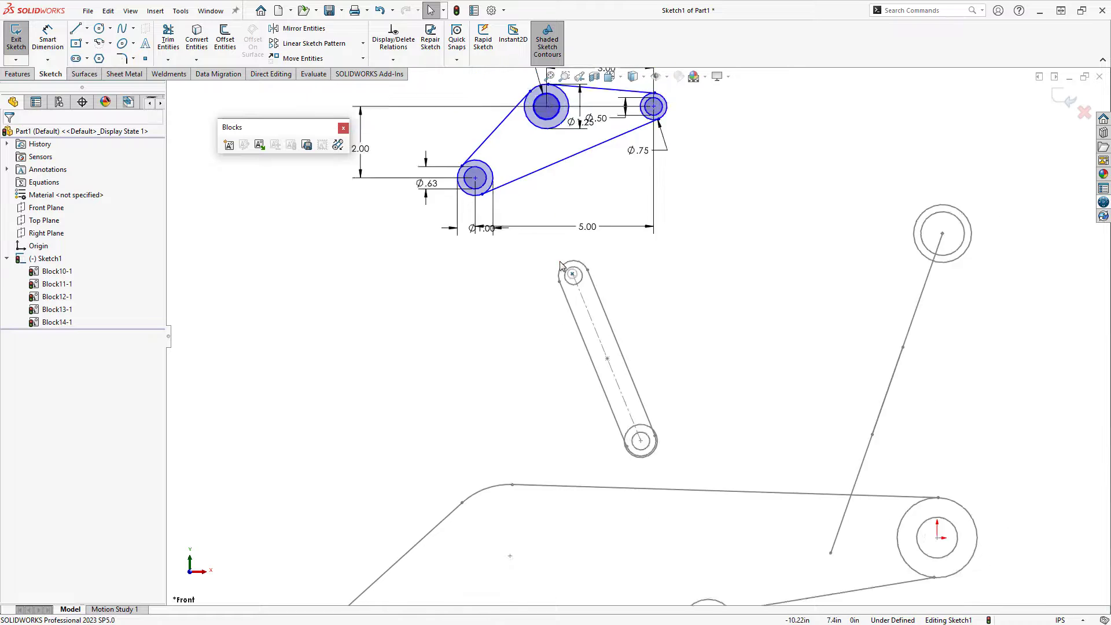
pyautogui.click(229, 145)
pyautogui.scroll(1, 507, 229)
pyautogui.click(522, 230)
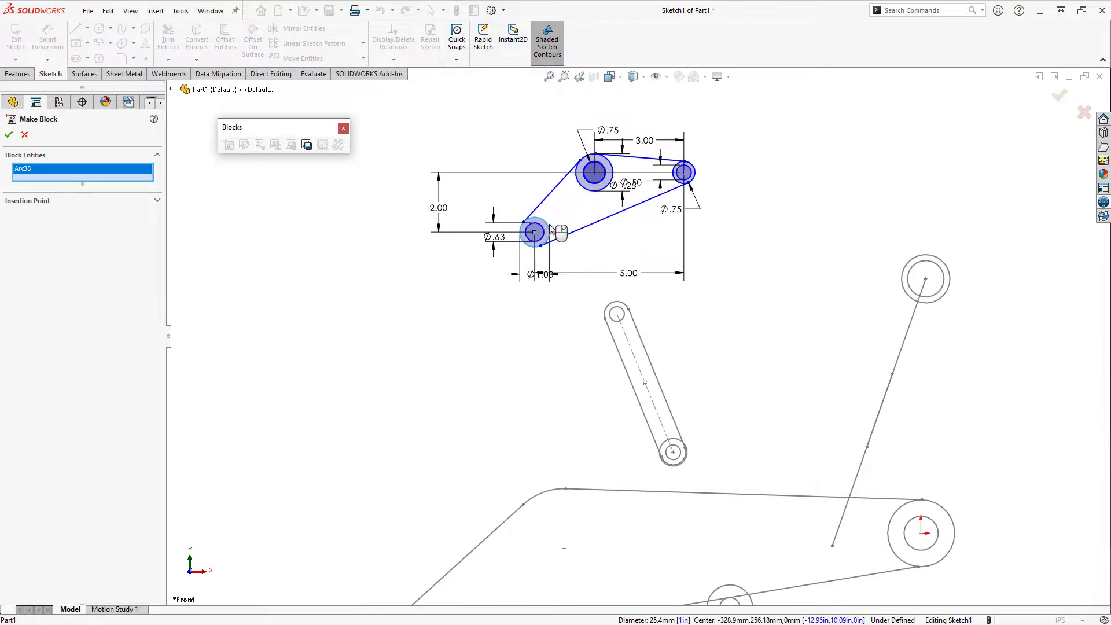
pyautogui.click(544, 243)
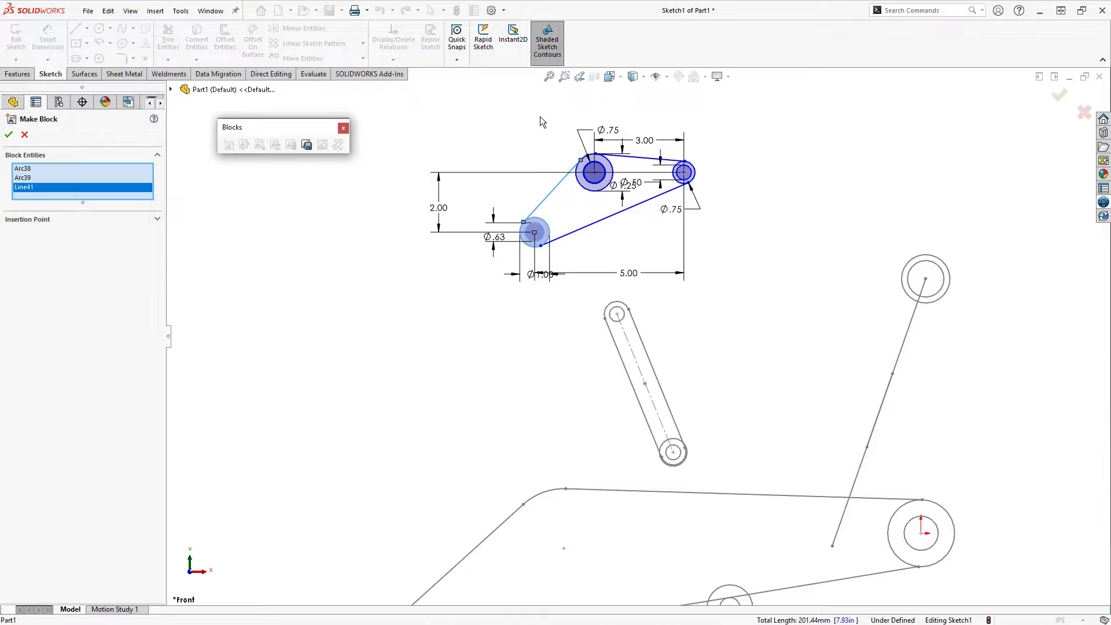
pyautogui.moveTo(536, 111); pyautogui.dragTo(744, 272)
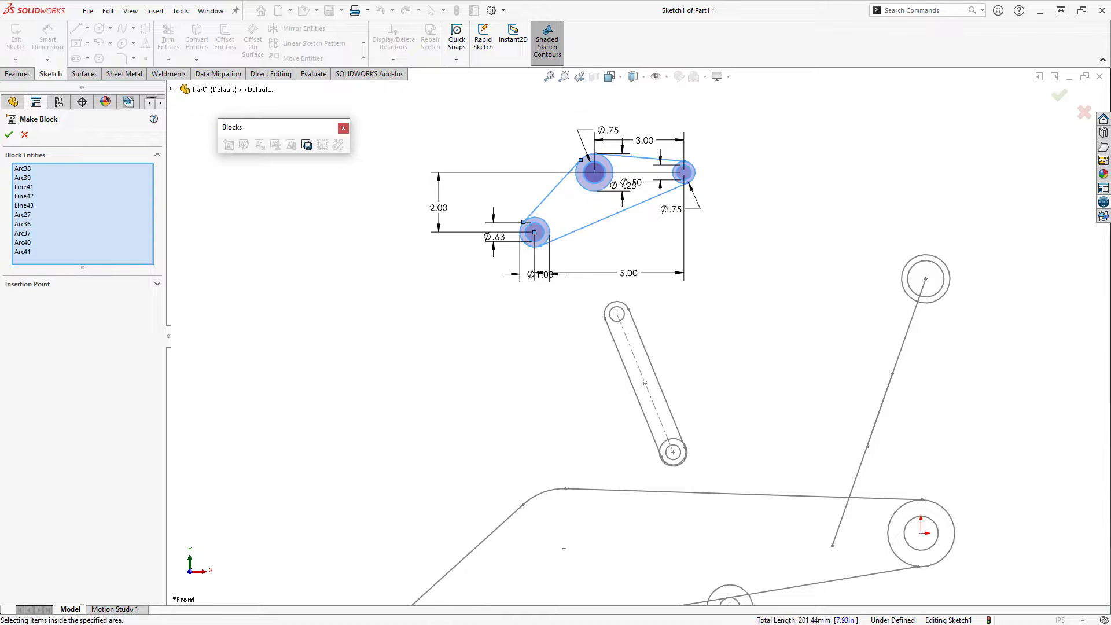
pyautogui.click(9, 134)
pyautogui.scroll(-2, 558, 245)
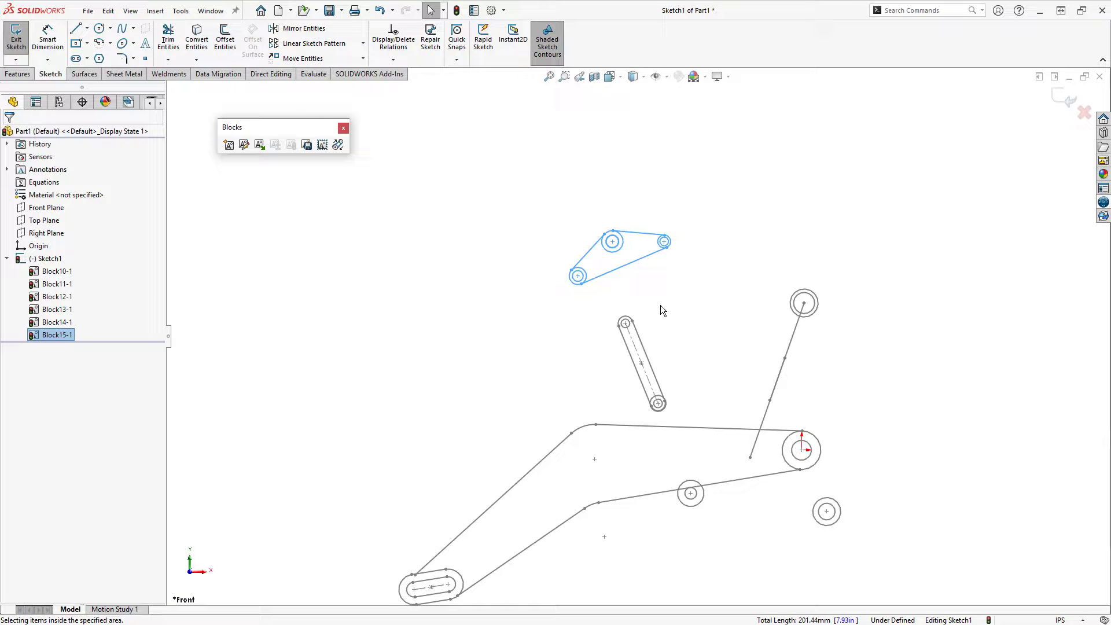
# Step: Move the Block15 rocker down onto the swing arm and connect the shock's lower end to it
pyautogui.keyDown('ctrl'); pyautogui.moveTo(687, 325); pyautogui.dragTo(649, 252, button='middle'); pyautogui.keyUp('ctrl')
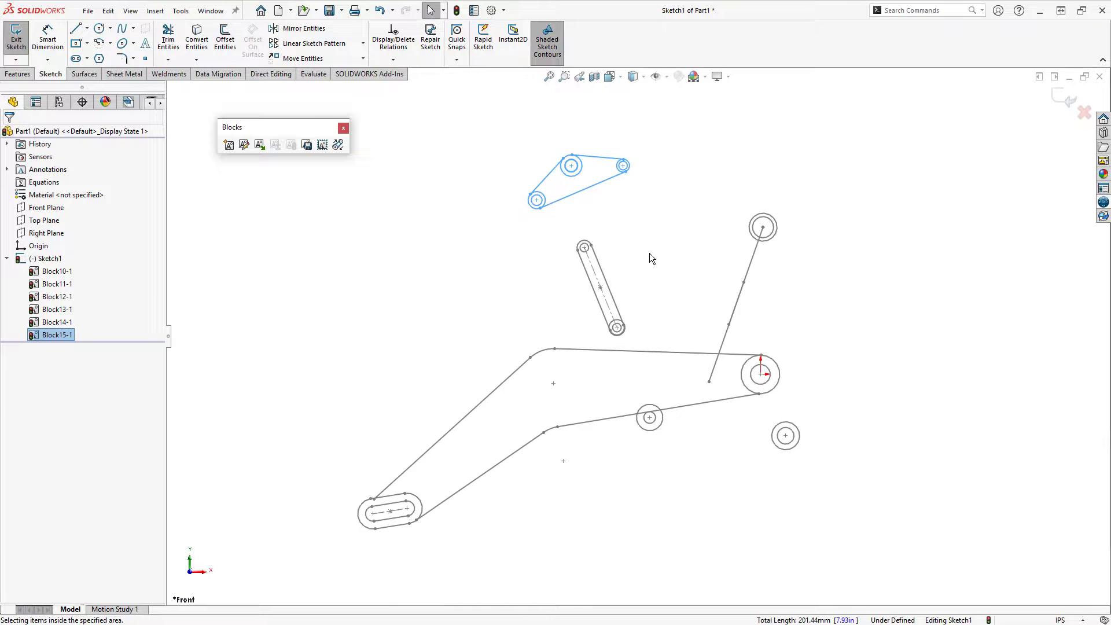
pyautogui.press('Escape')
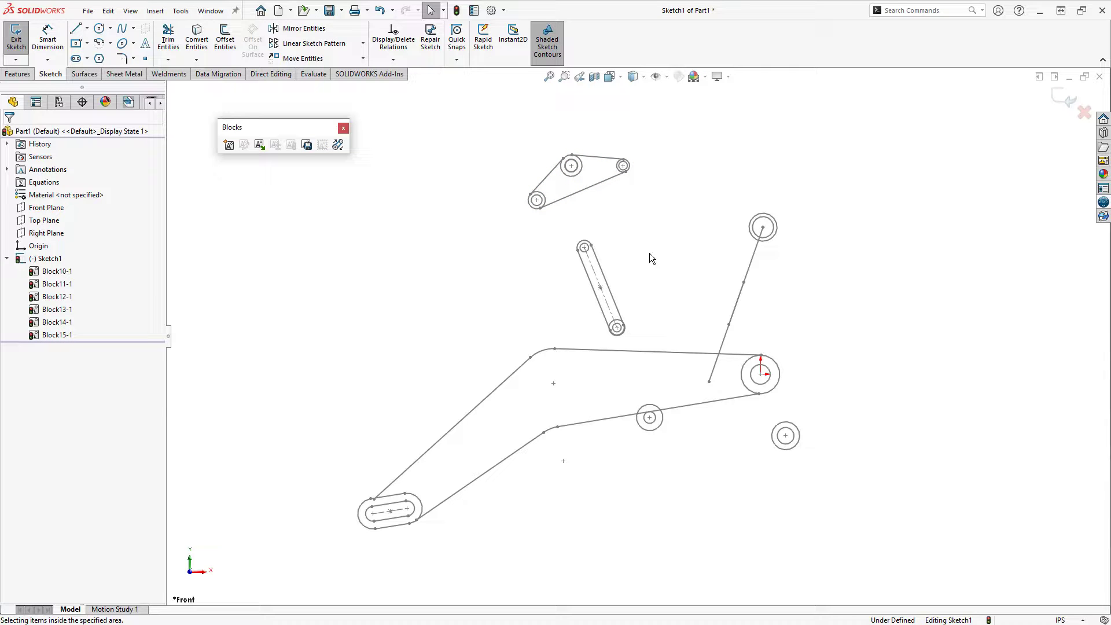
pyautogui.moveTo(571, 166); pyautogui.dragTo(649, 418)
pyautogui.click(704, 457)
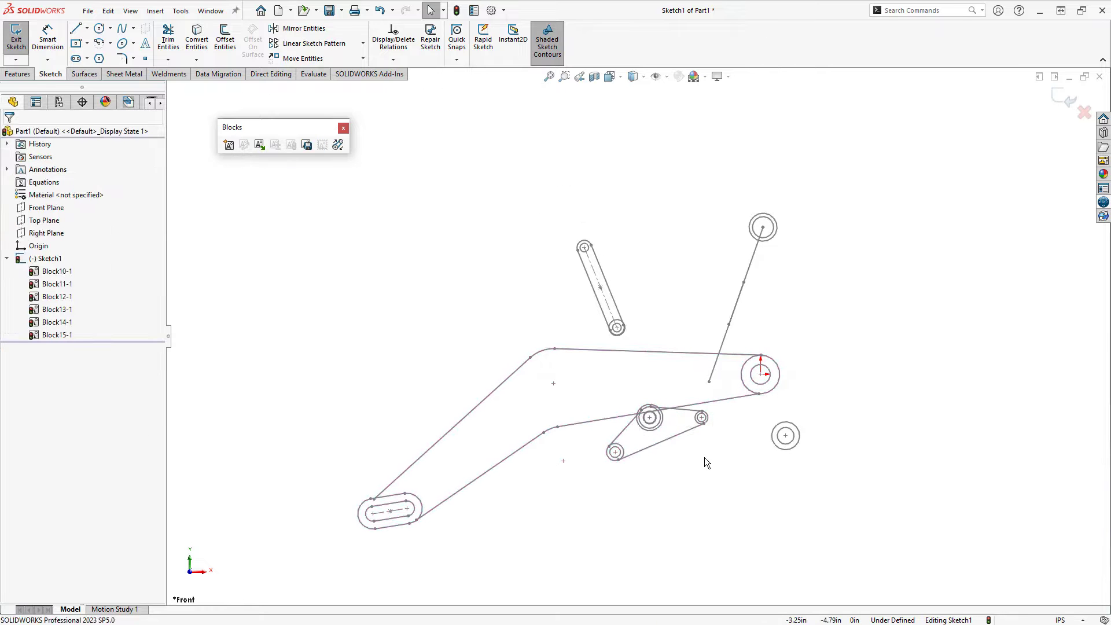
pyautogui.moveTo(712, 385); pyautogui.dragTo(702, 417)
# Step: Pin Block14 onto the lower-right pivot circle and rotate it left to 97deg
pyautogui.moveTo(616, 329); pyautogui.dragTo(785, 435)
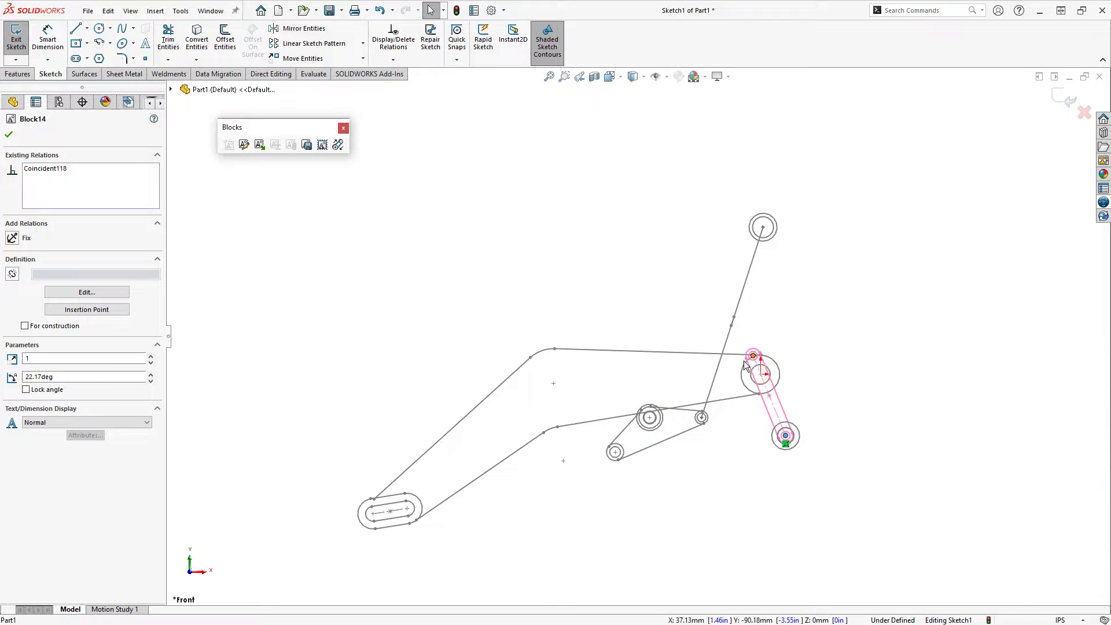
pyautogui.moveTo(753, 363); pyautogui.dragTo(665, 450)
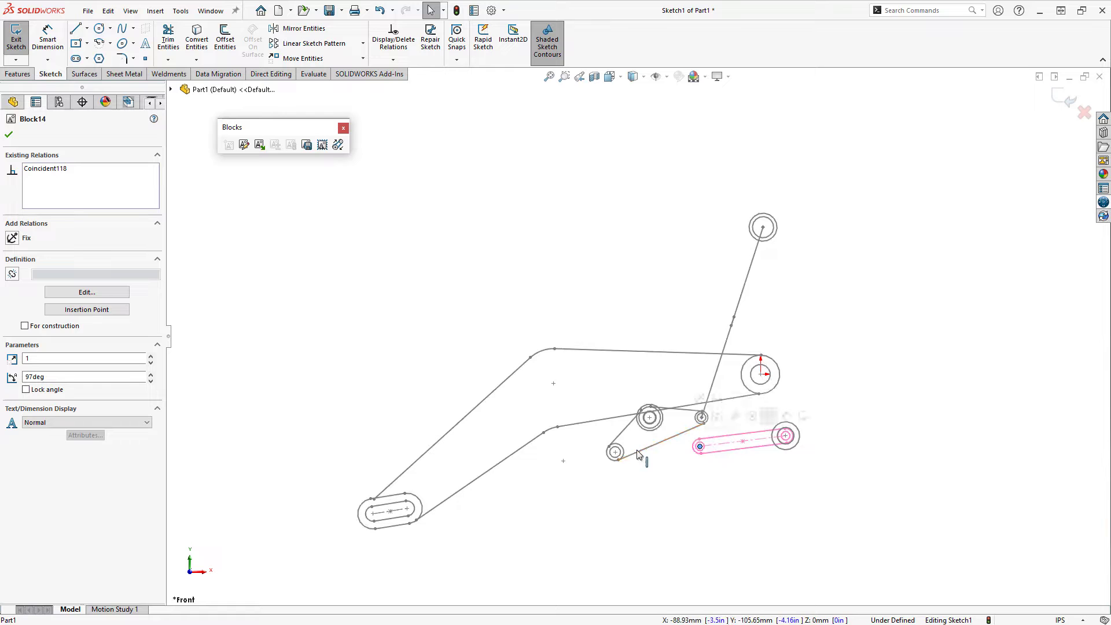
pyautogui.click(664, 471)
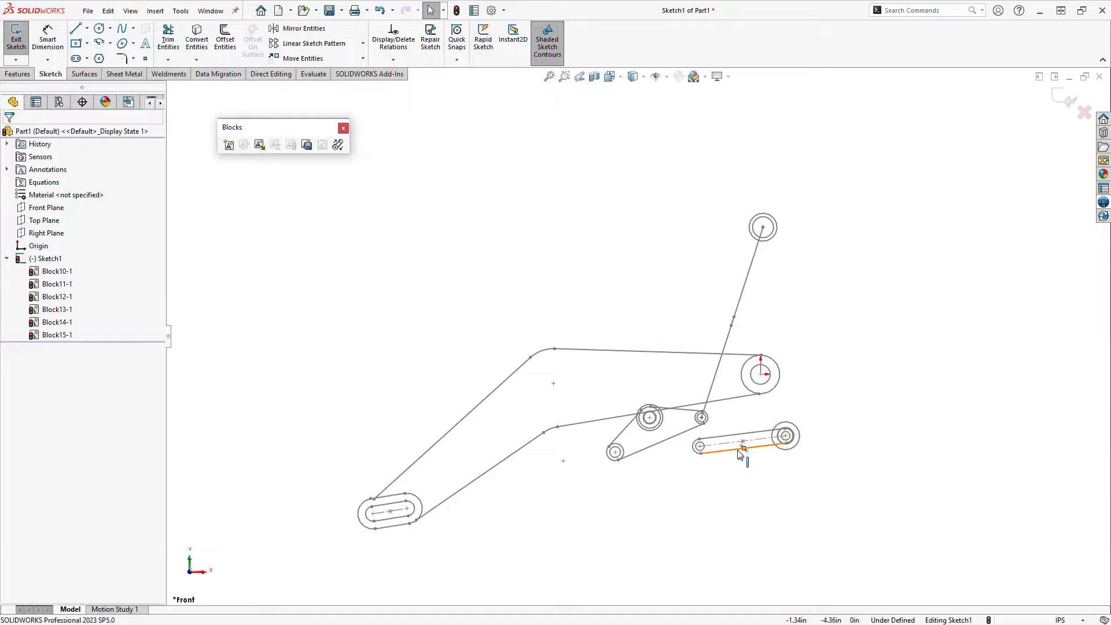
# Step: Edit Block14 and dimension its length, setting it to 9 then 10 inches
pyautogui.click(738, 455)
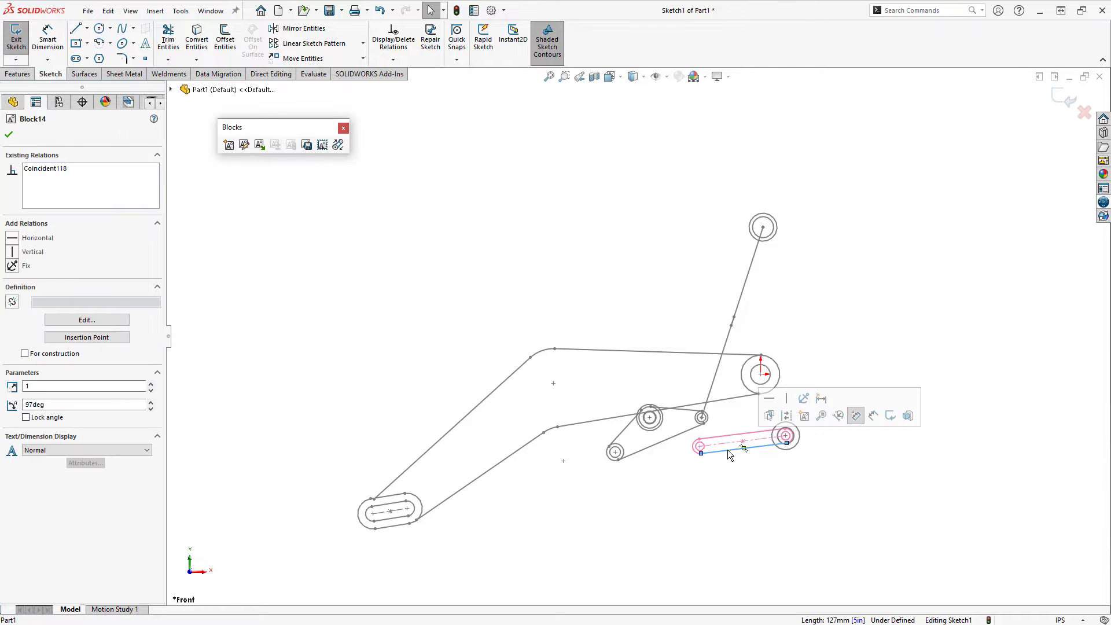
pyautogui.click(86, 320)
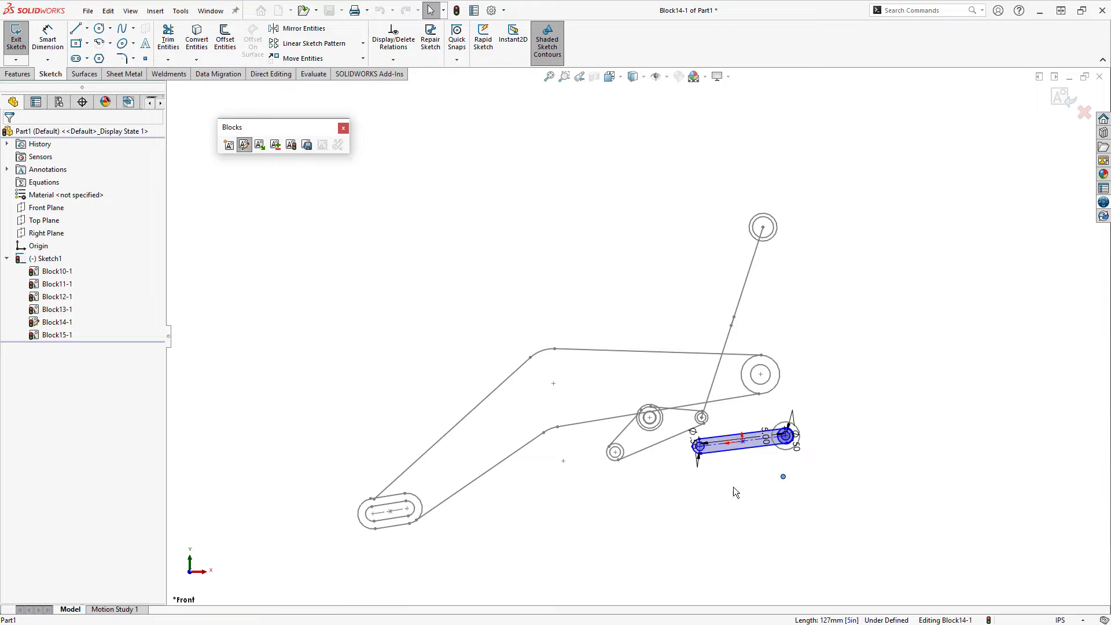
pyautogui.scroll(-3, 766, 456)
pyautogui.click(759, 440)
pyautogui.click(736, 482)
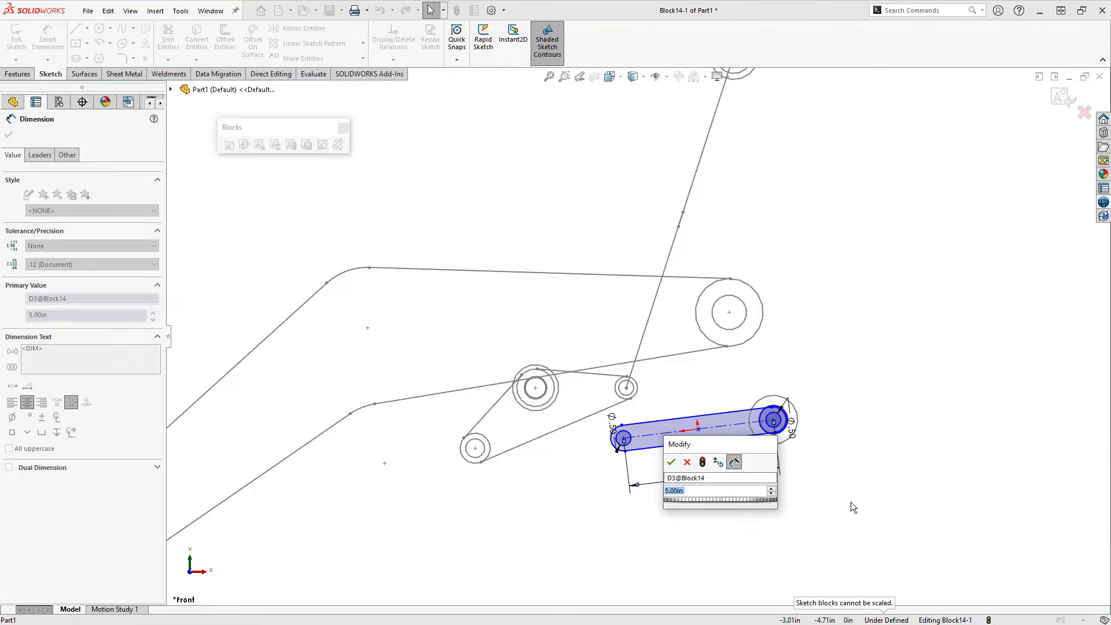
pyautogui.write('9')
pyautogui.press('Return')
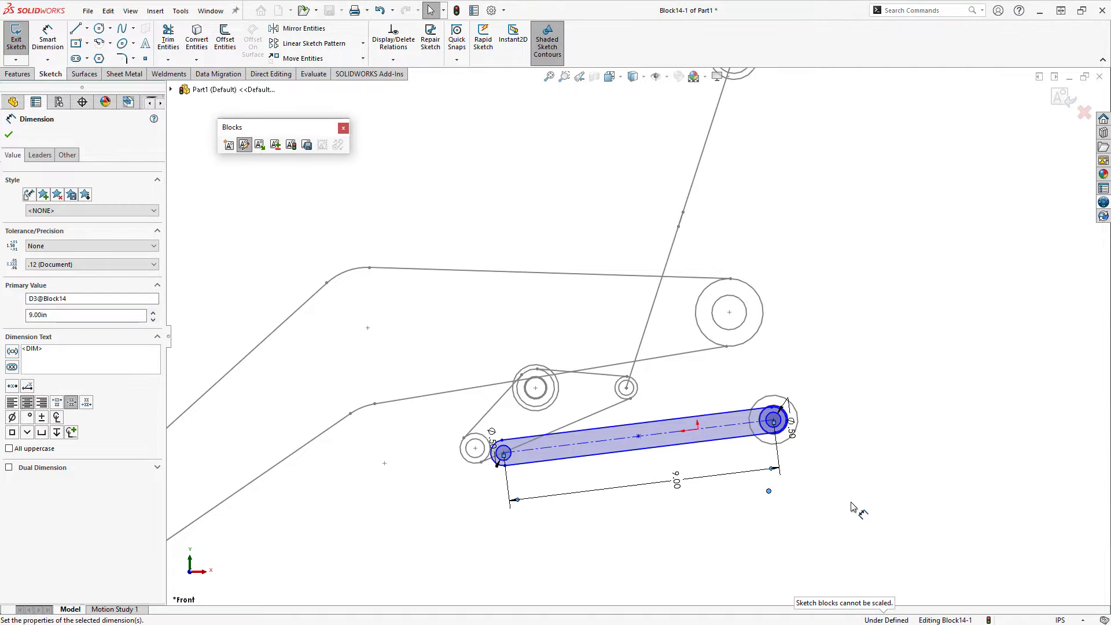
pyautogui.doubleClick(677, 486)
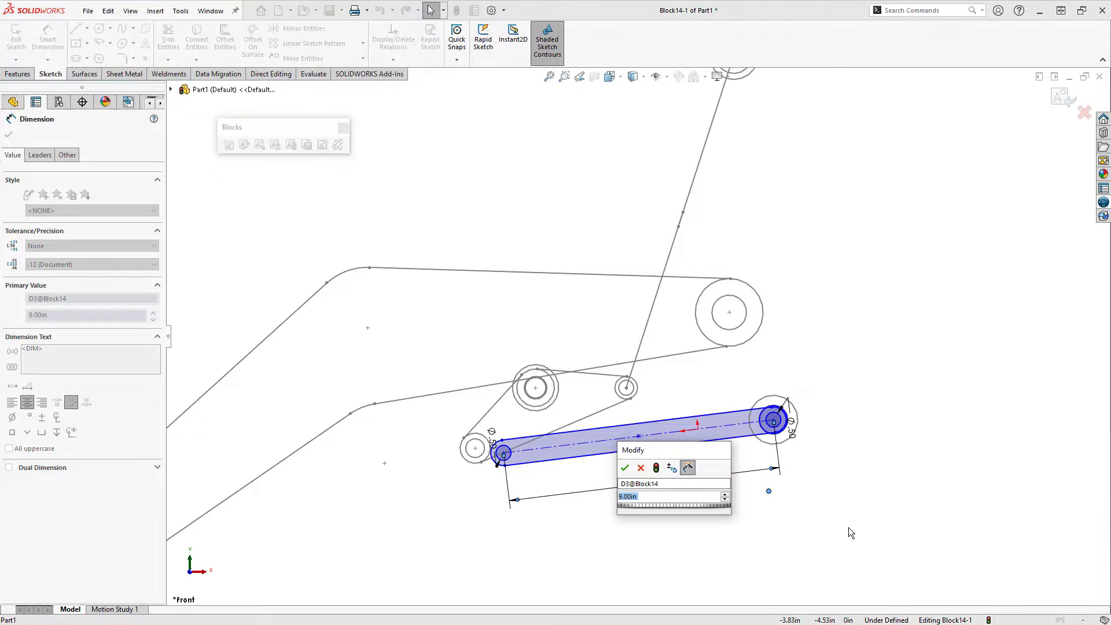
pyautogui.write('10')
pyautogui.press('Return')
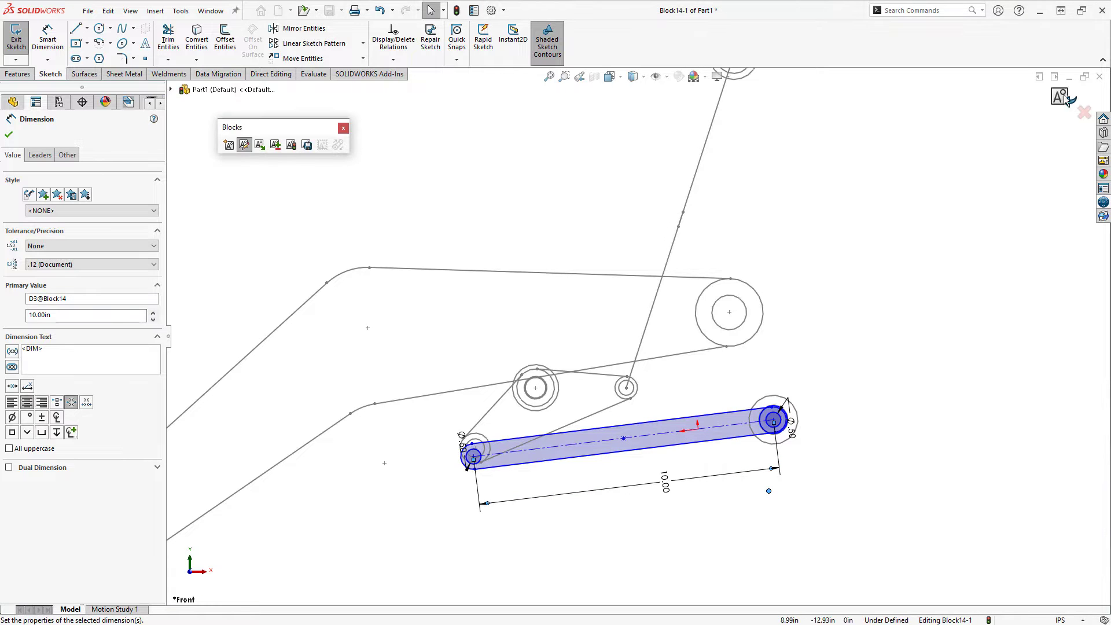
pyautogui.click(1064, 94)
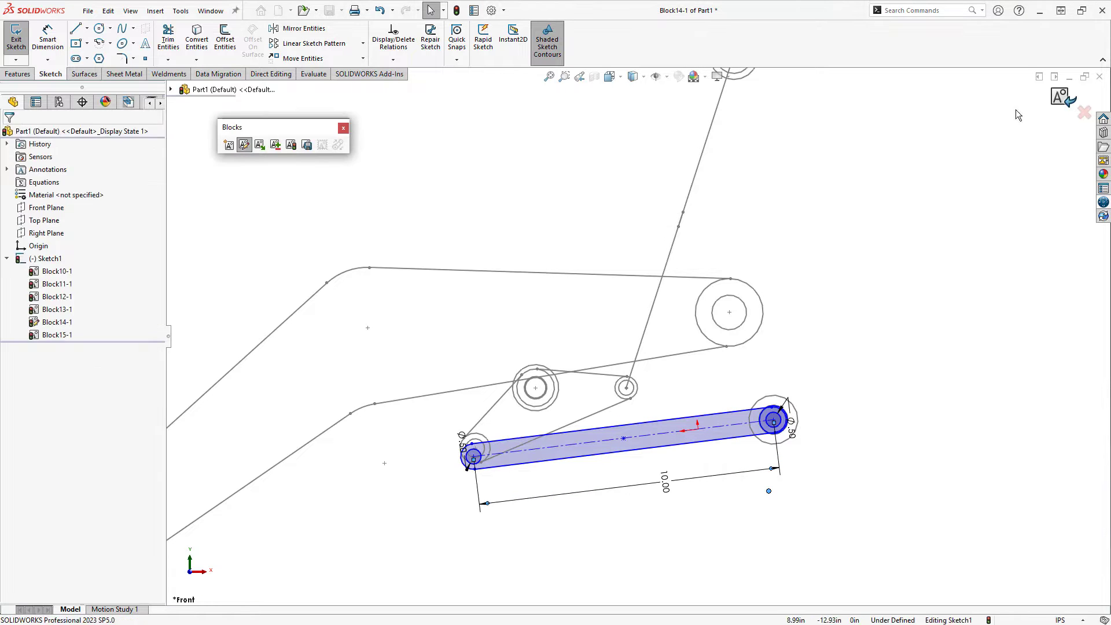
# Step: Make the lengthened link's free end coincident with the rocker's lower pivot point
pyautogui.click(474, 467)
pyautogui.moveTo(473, 467); pyautogui.dragTo(476, 489)
pyautogui.click(476, 478)
pyautogui.keyDown('ctrl'); pyautogui.click(475, 449); pyautogui.keyUp('ctrl')
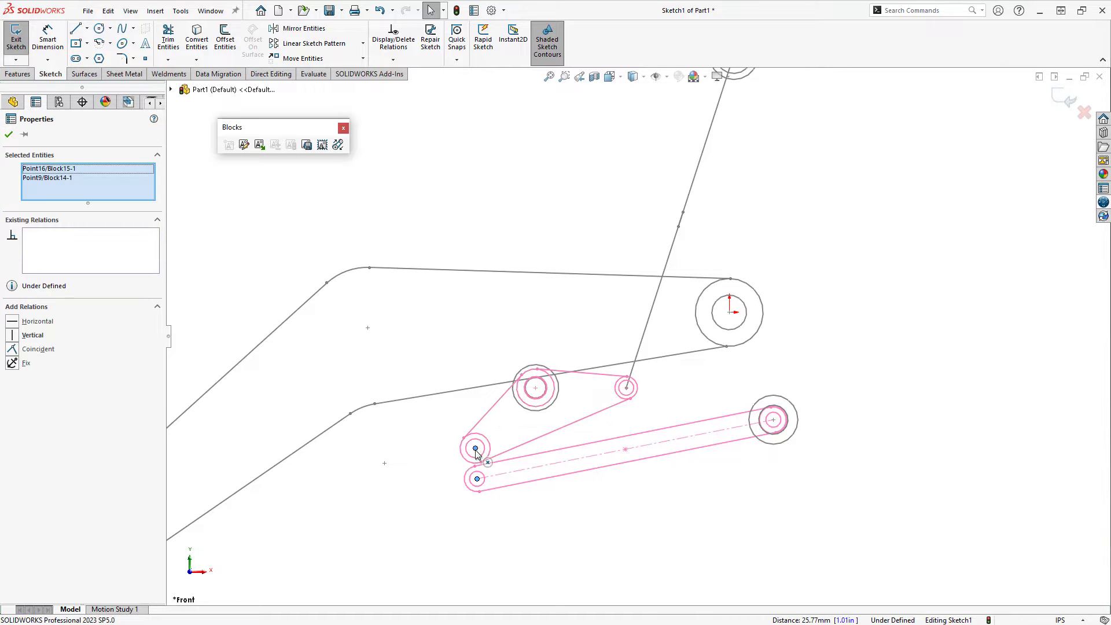
pyautogui.click(543, 399)
pyautogui.click(577, 550)
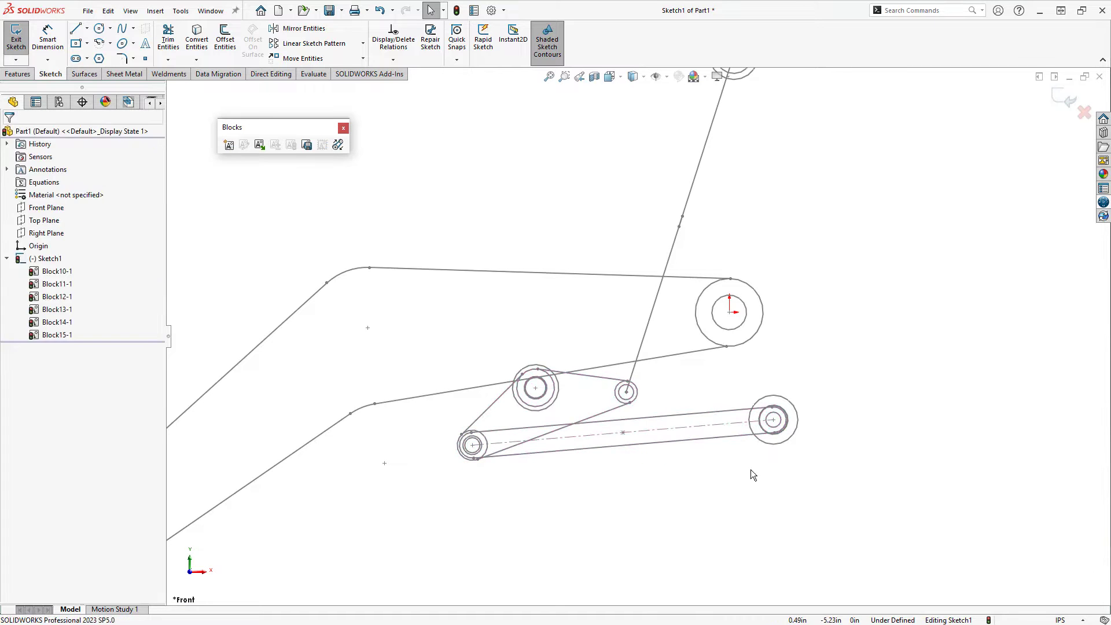
# Step: Drag Block13's swing arm to about 353.81deg, confirming the rocker and shock move with it
pyautogui.press('z')
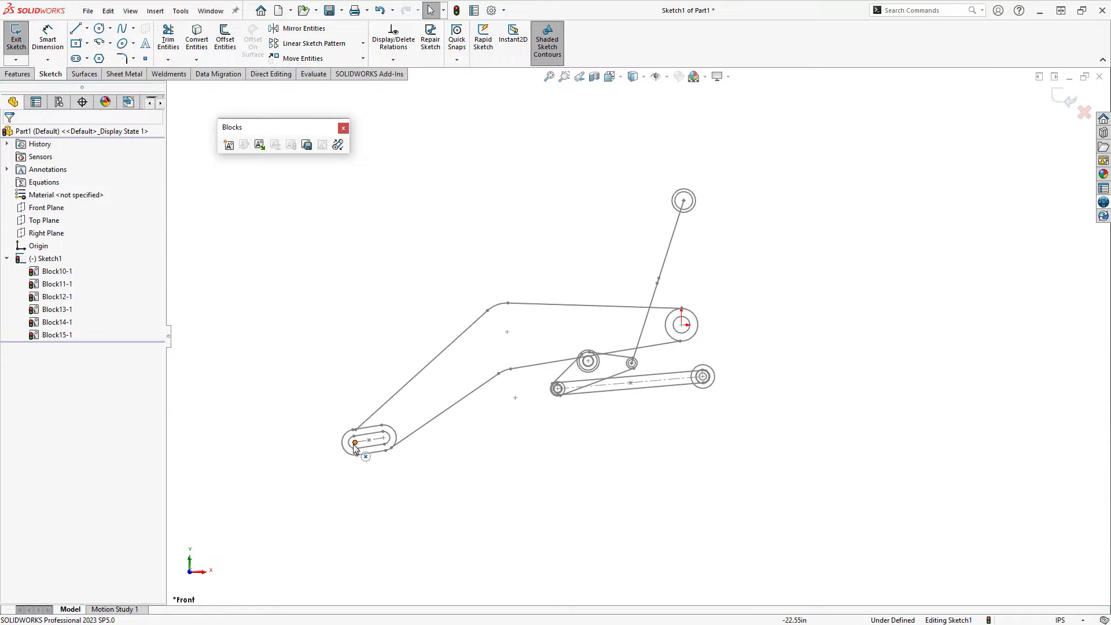
pyautogui.moveTo(355, 441); pyautogui.dragTo(397, 431)
pyautogui.click(455, 450)
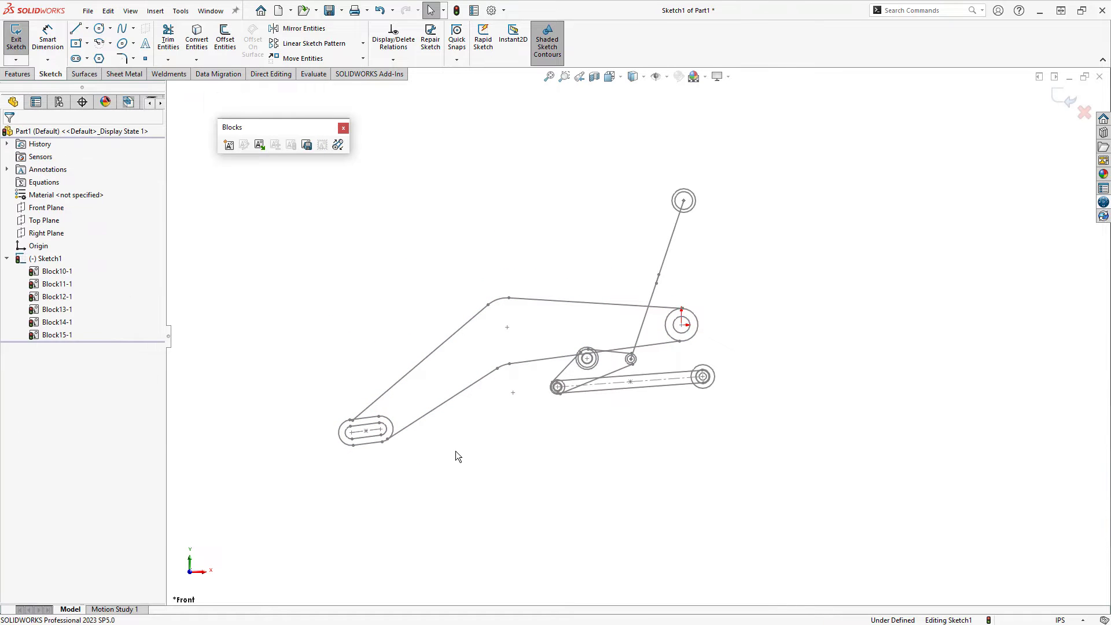